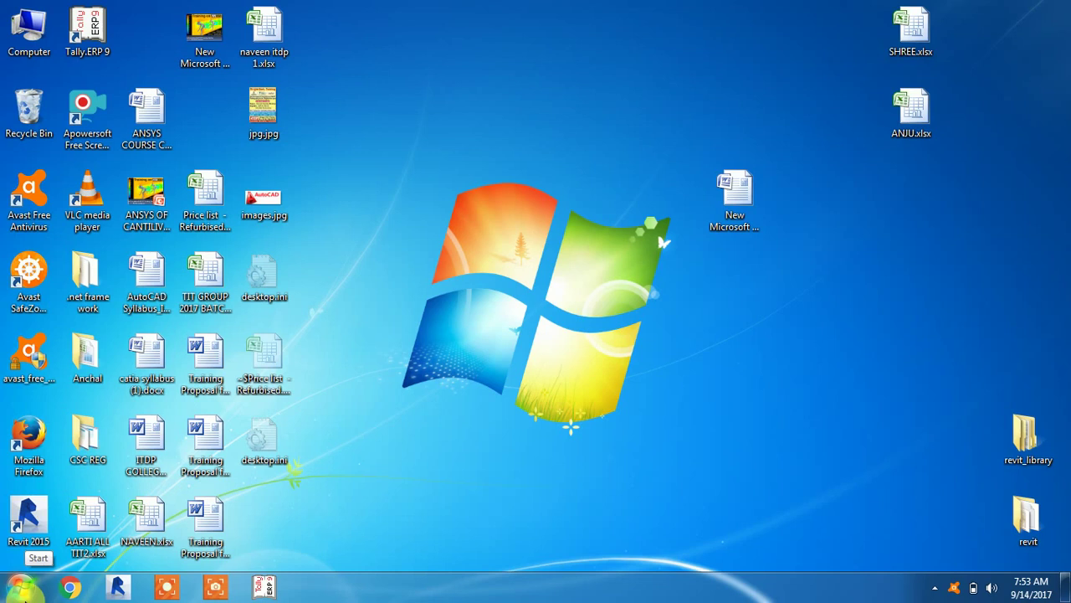
Step: Launch Workbench 16.2 from the ANSYS 16.2 group under All Programs in the Start menu
click(24, 587)
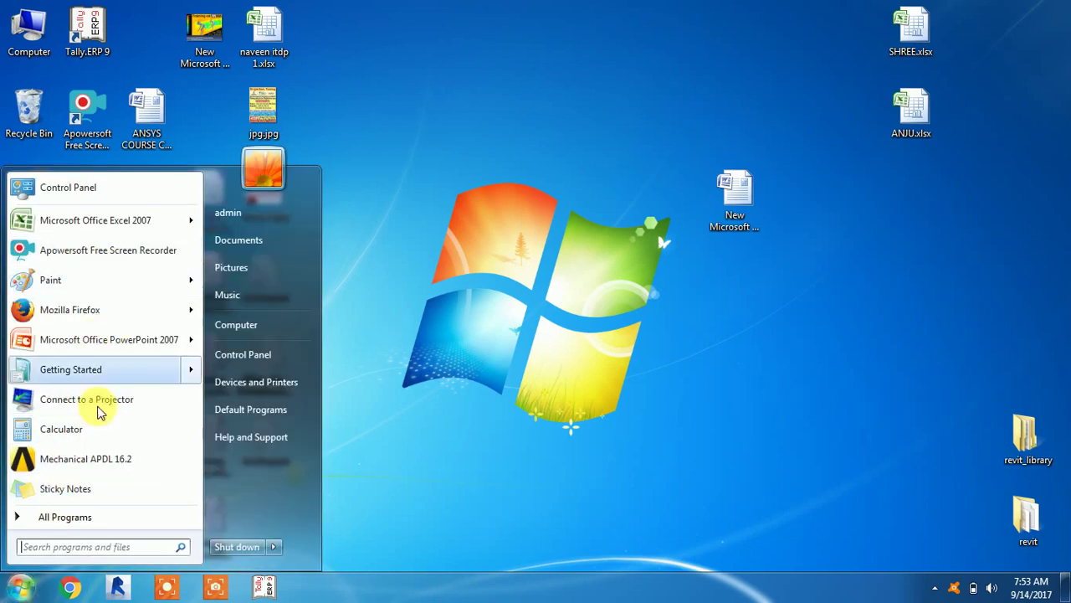
click(92, 517)
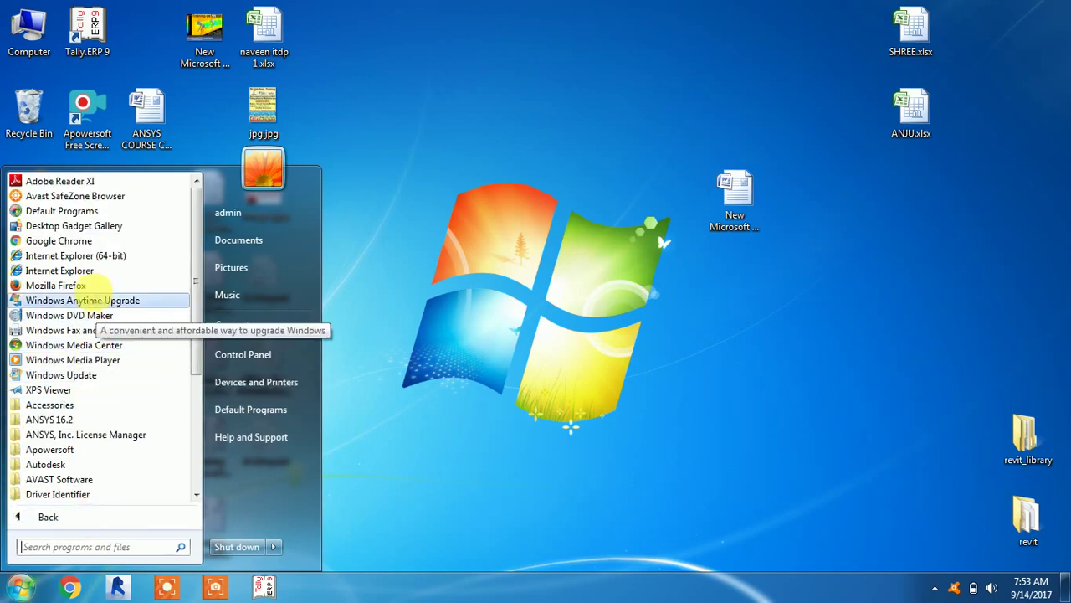
click(60, 420)
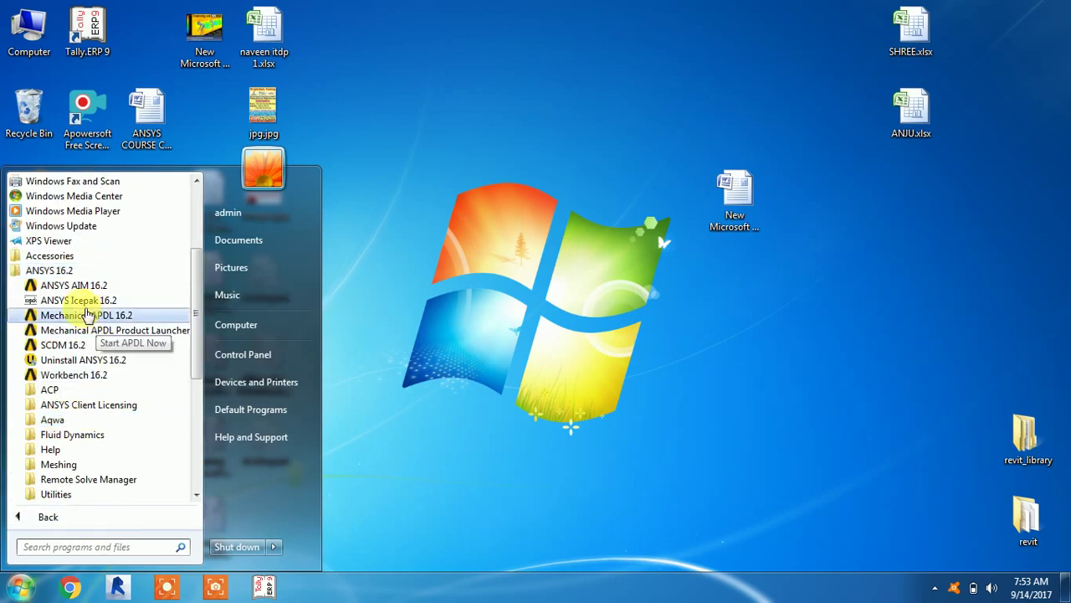
click(84, 375)
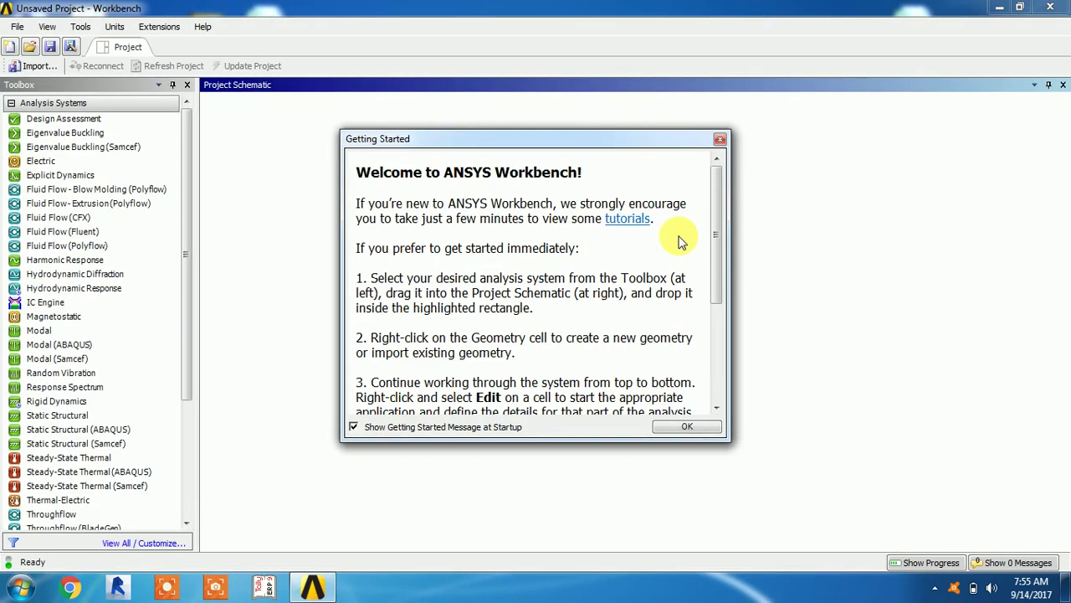
Step: Dismiss the Getting Started dialog and add a Modal system named Modal to the Project Schematic
click(721, 140)
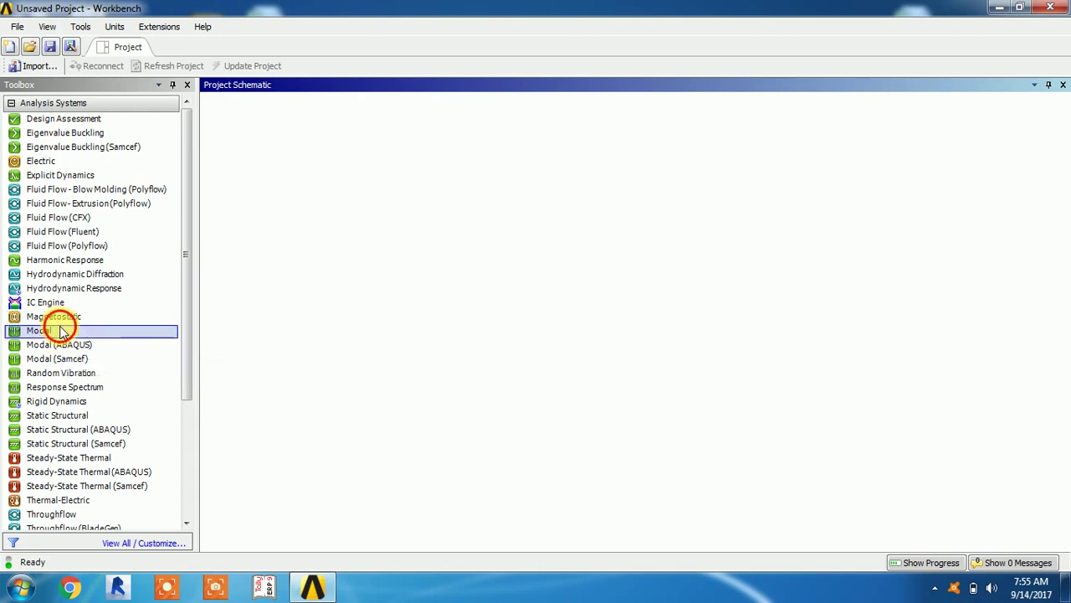
drag(216, 337, 292, 196)
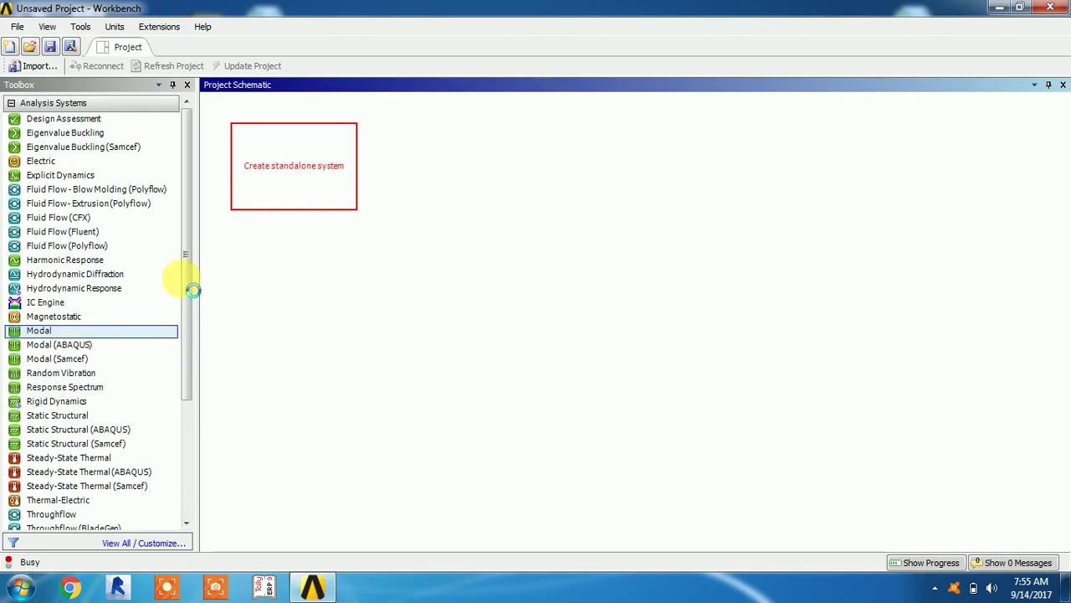
click(466, 354)
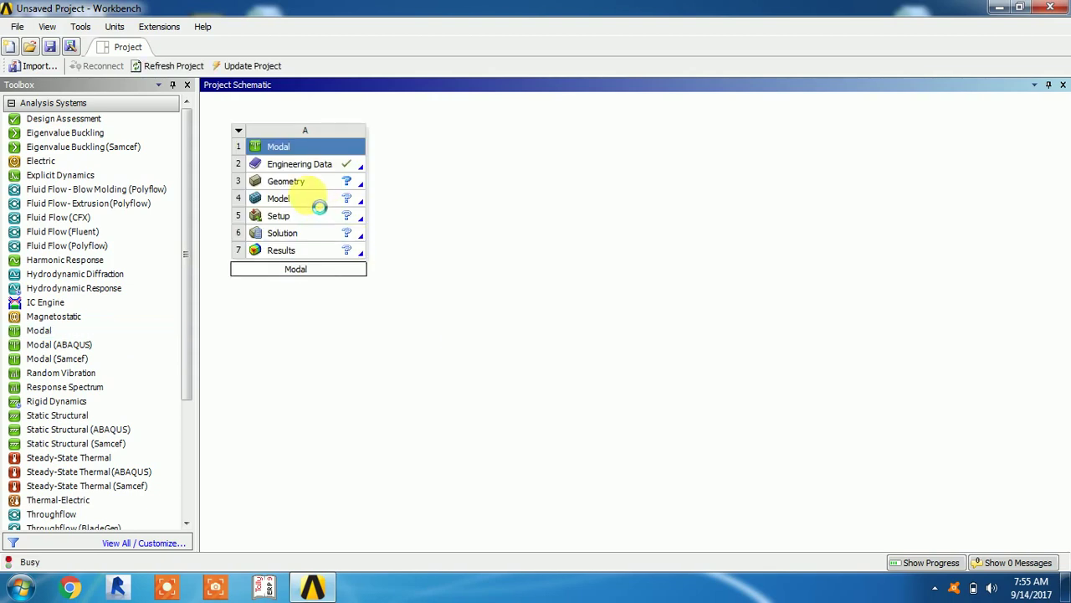
Step: Open the Modal system's Geometry cell in DesignModeler
double_click(283, 180)
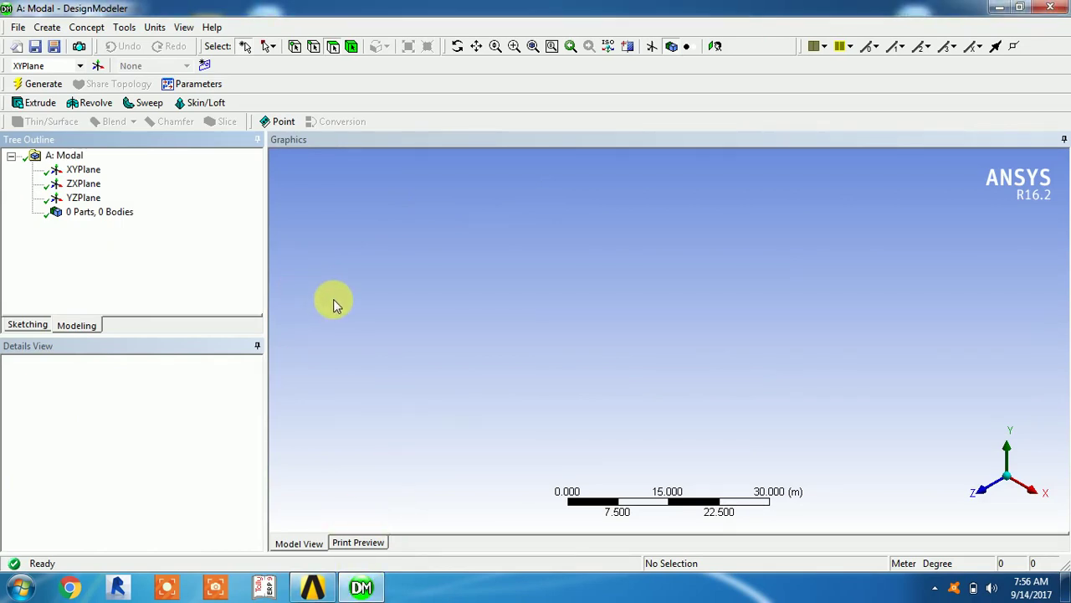
Step: On the face-on XYPlane, draw a rectangle from the origin to a corner above the x-axis
click(82, 170)
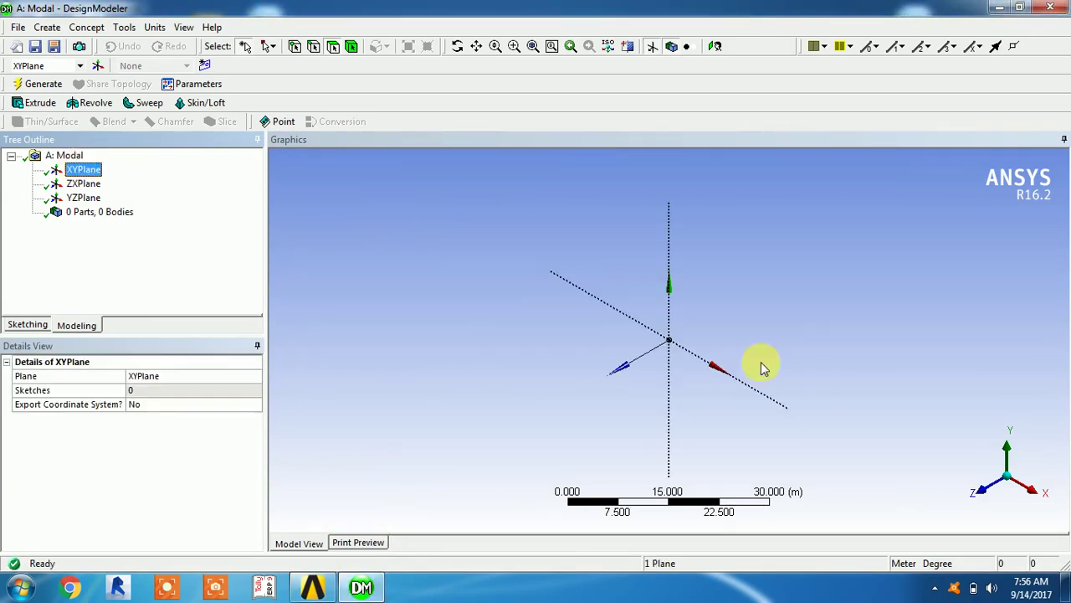
click(980, 492)
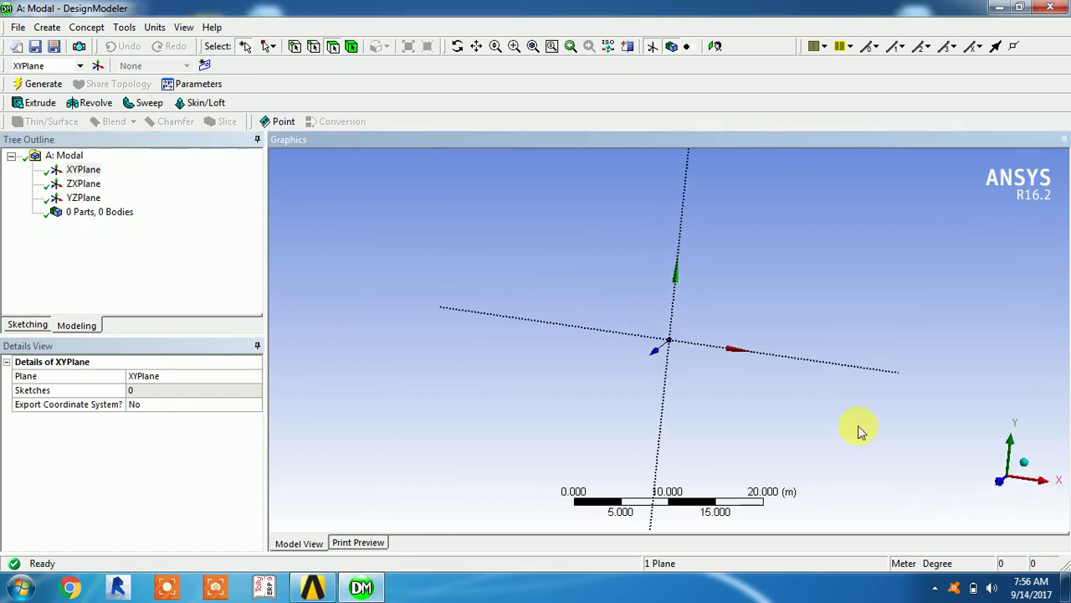
click(28, 325)
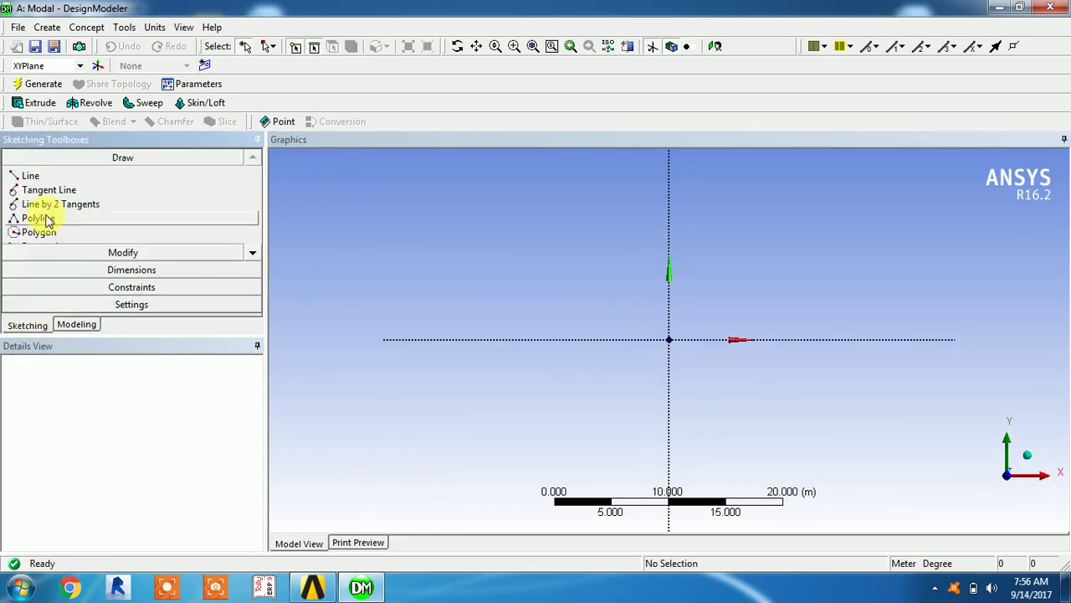
click(253, 253)
click(253, 254)
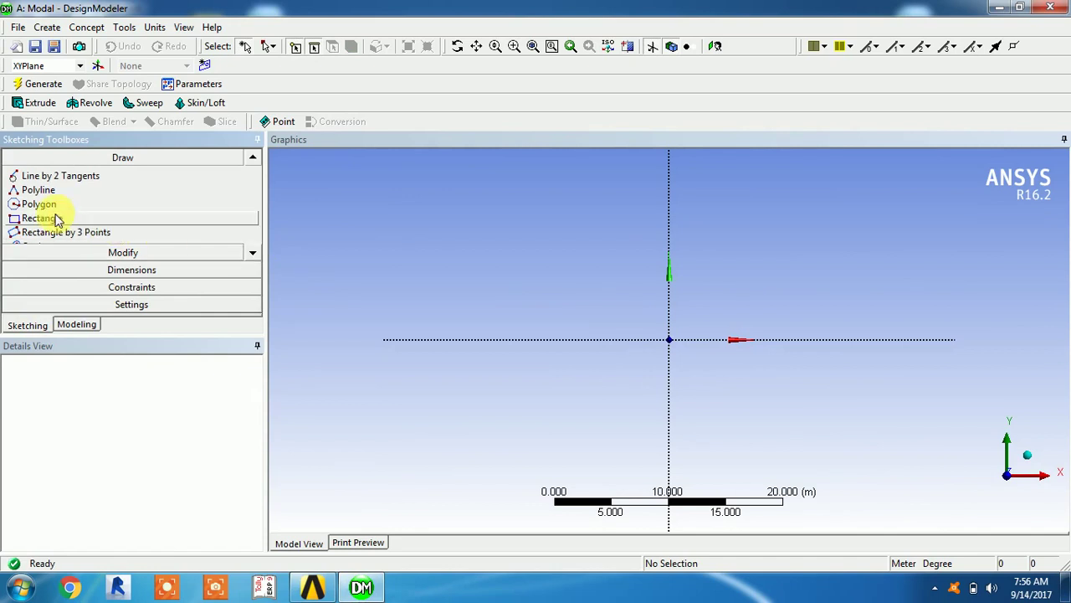
click(44, 217)
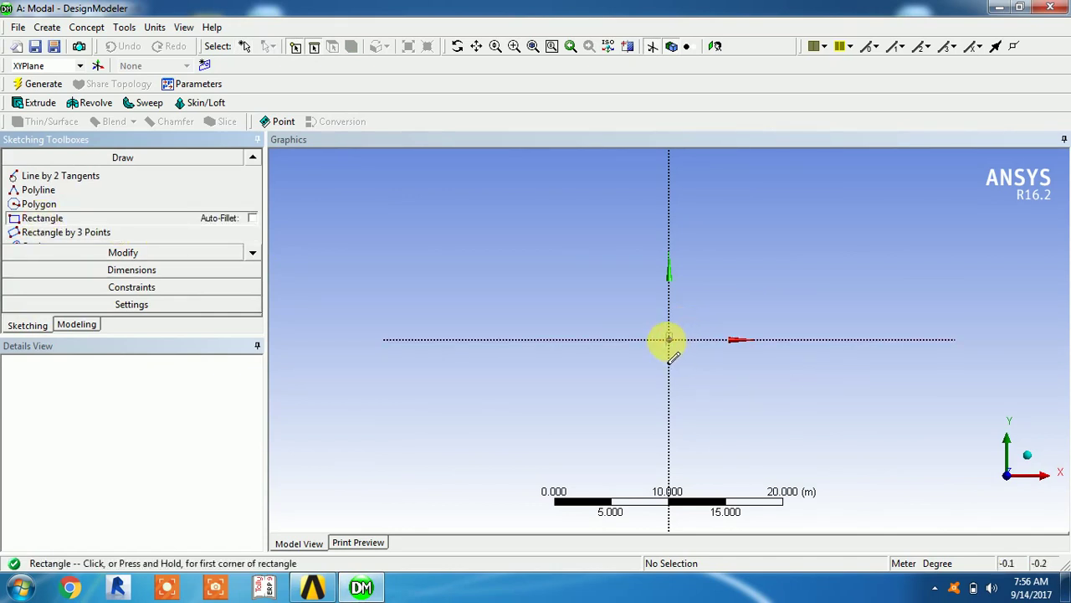
click(667, 338)
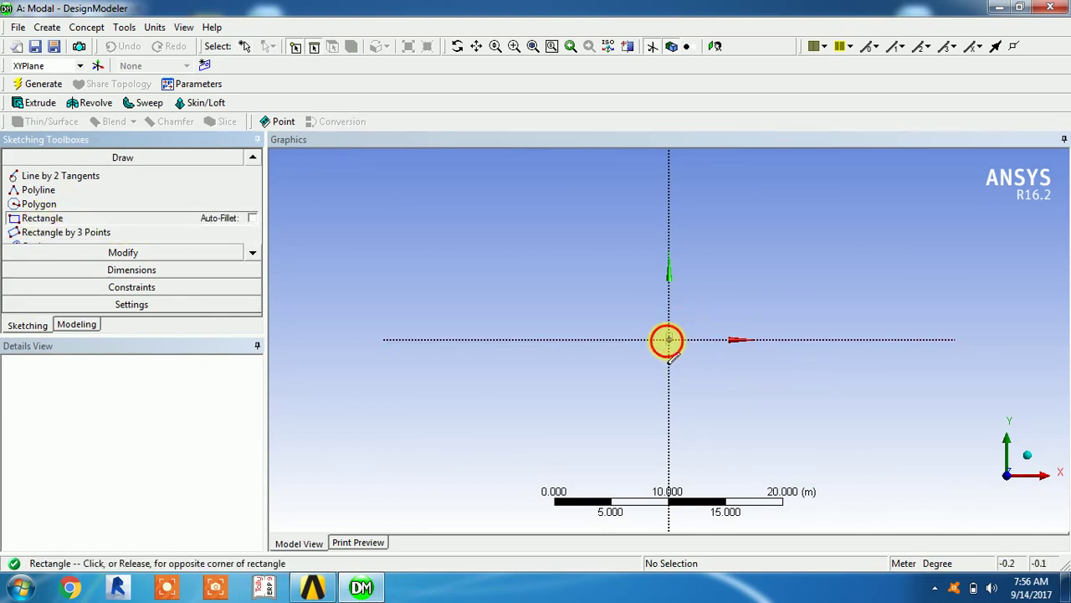
click(912, 307)
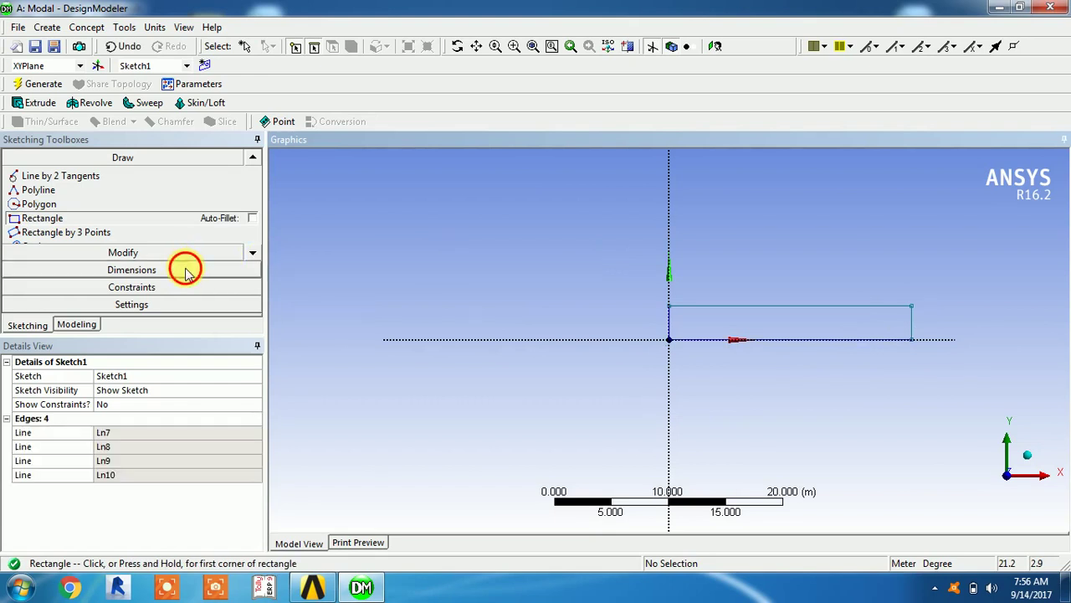
Step: Add a horizontal dimension H1 on the top edge and a vertical dimension V2 on the left edge
click(183, 267)
click(751, 274)
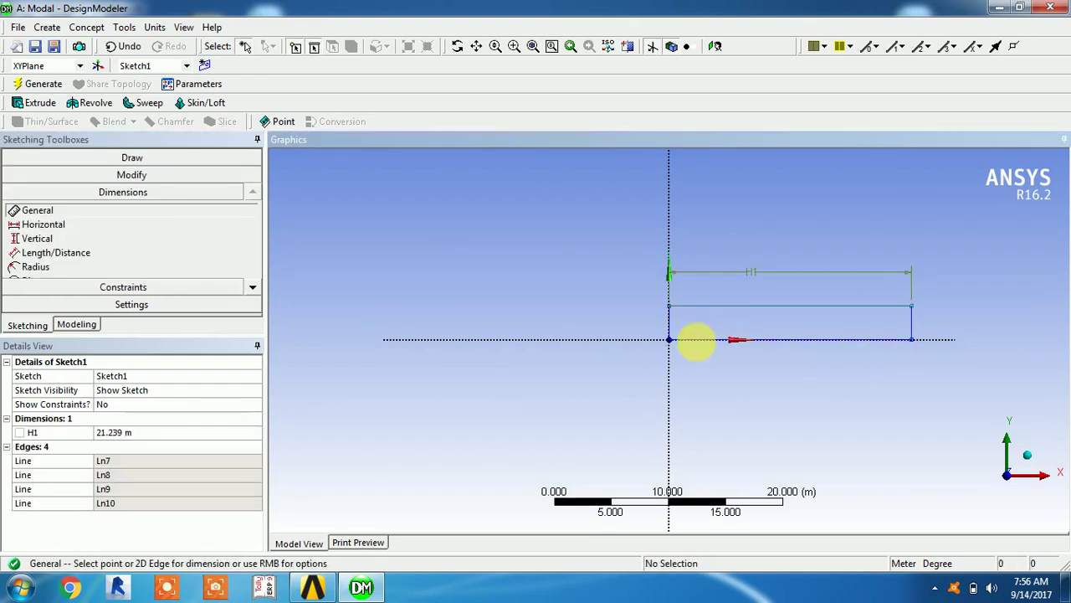
click(671, 328)
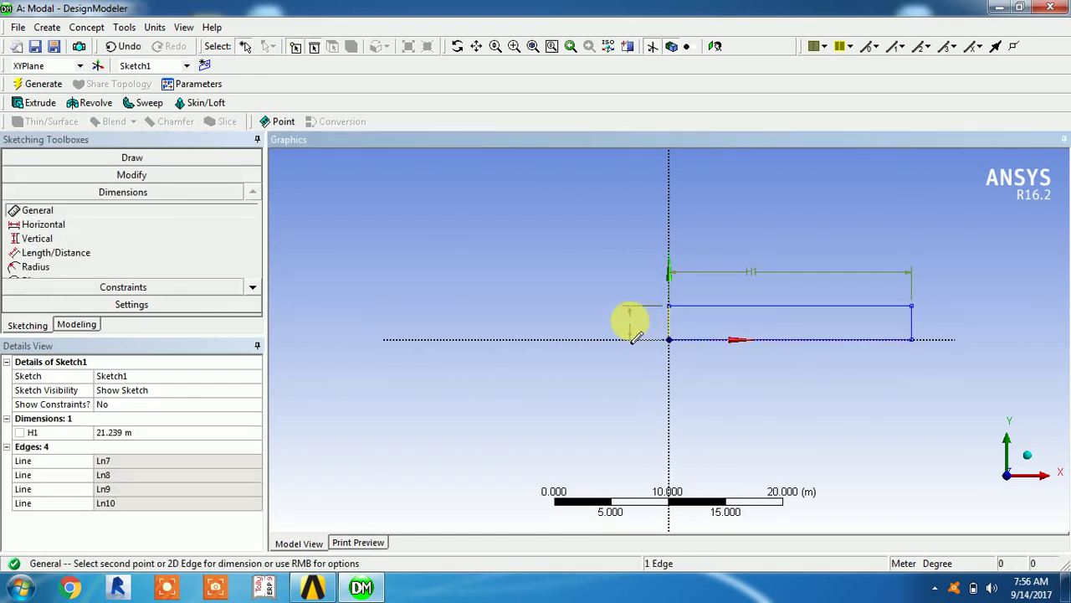
click(628, 319)
Step: Set H1 to 10 m and V2 to 1 m in Details View
click(117, 432)
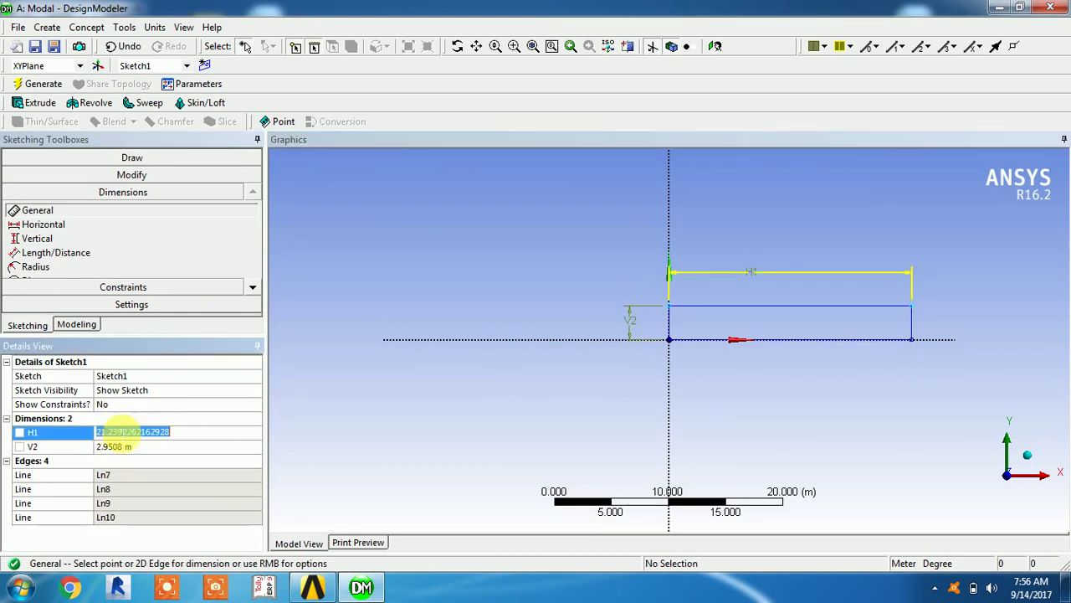
text(1)
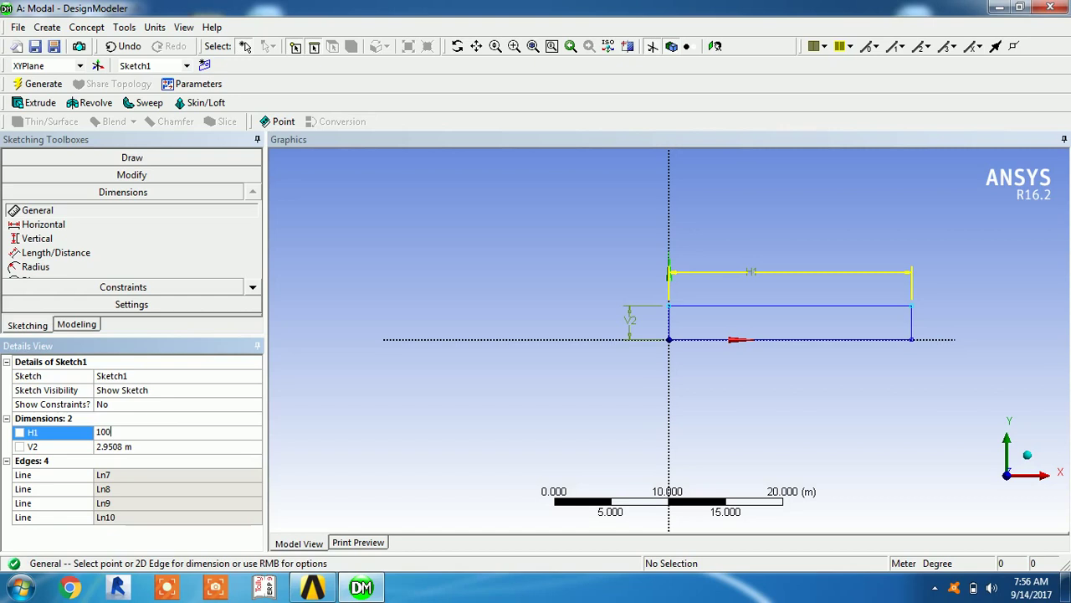
text(0)
key(Return)
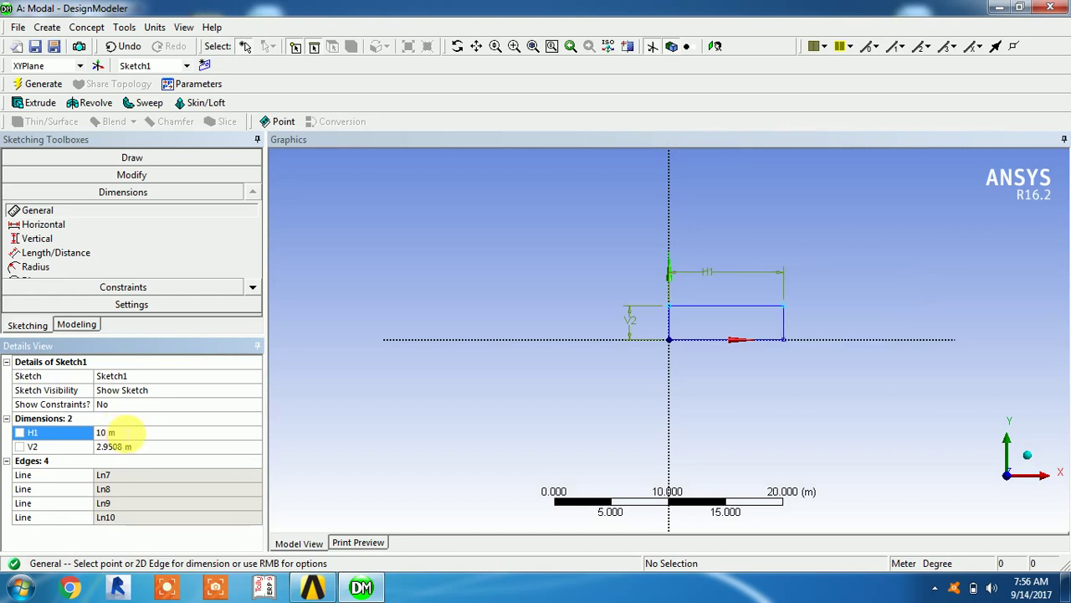
click(114, 448)
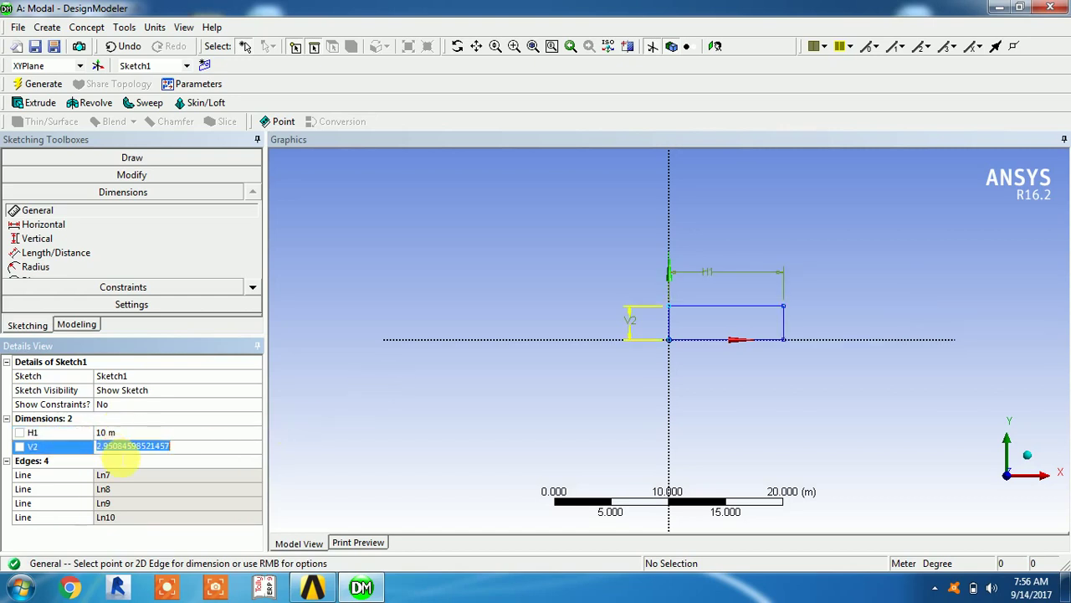
text(1)
key(Return)
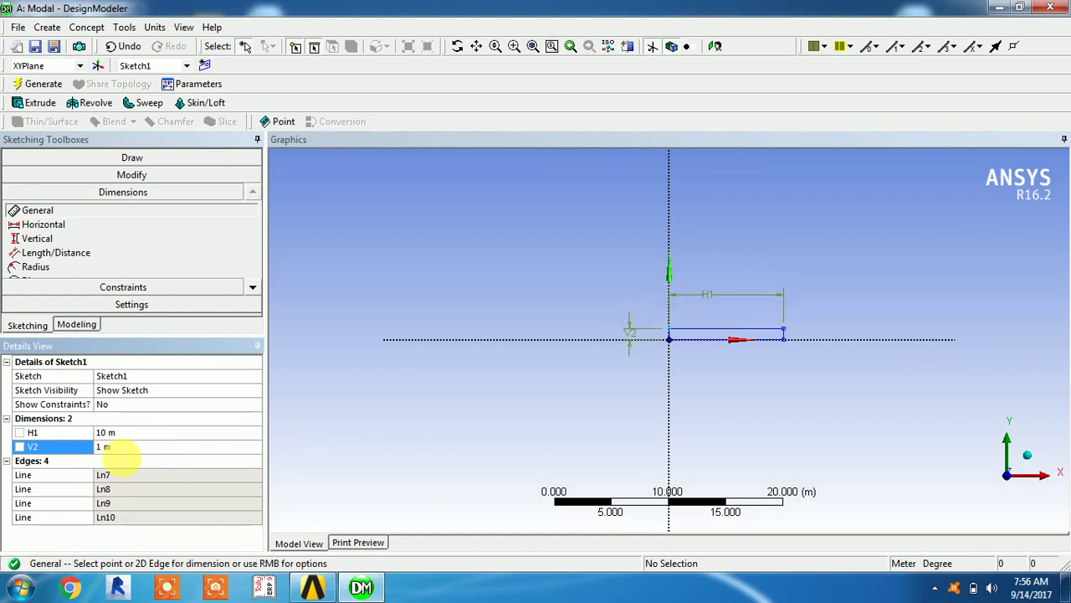
middle_drag(726, 371, 698, 387)
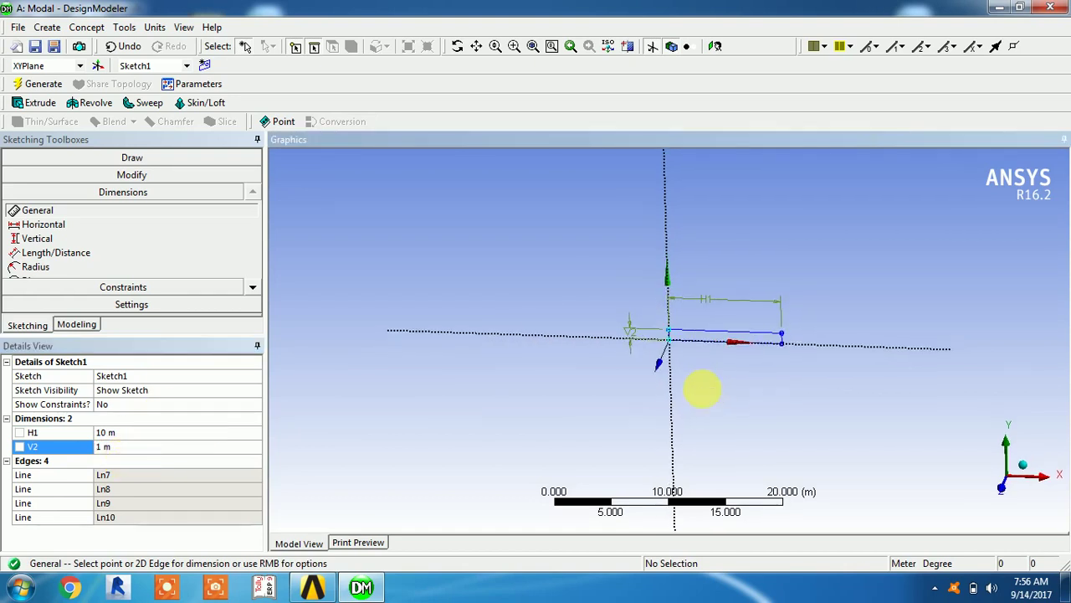
scroll(700, 390, up, 3)
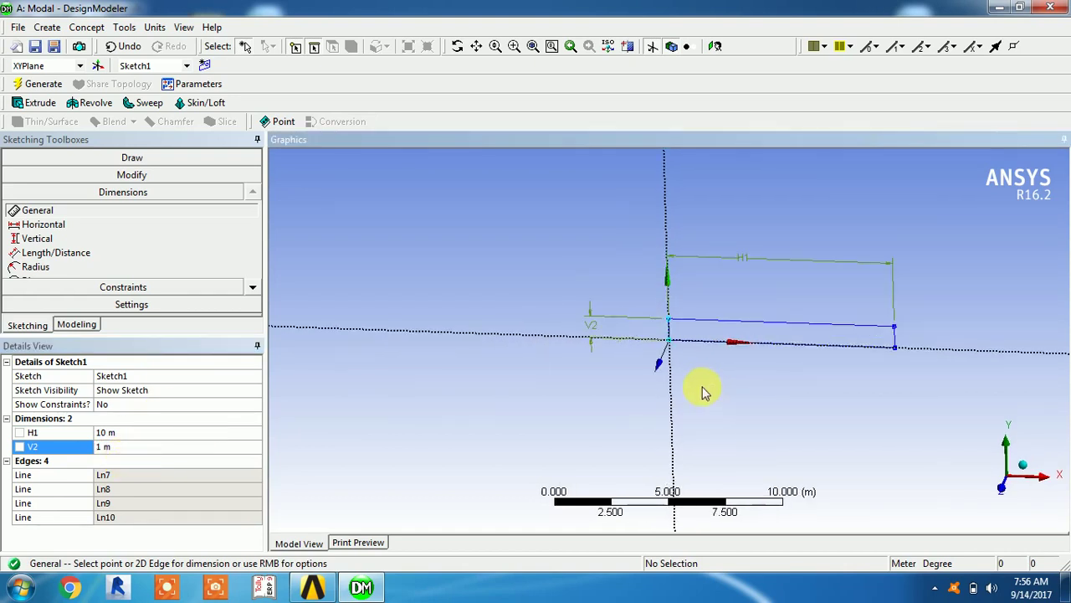
Step: Extrude Sketch1 1 m into a solid beam body, generate it, and close DesignModeler
click(40, 102)
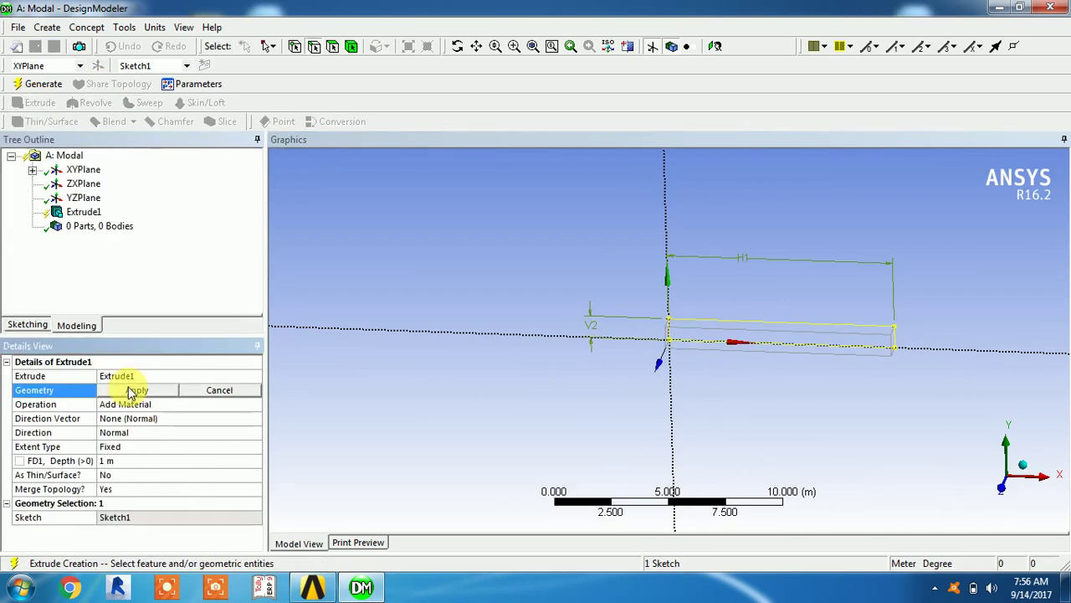
click(137, 390)
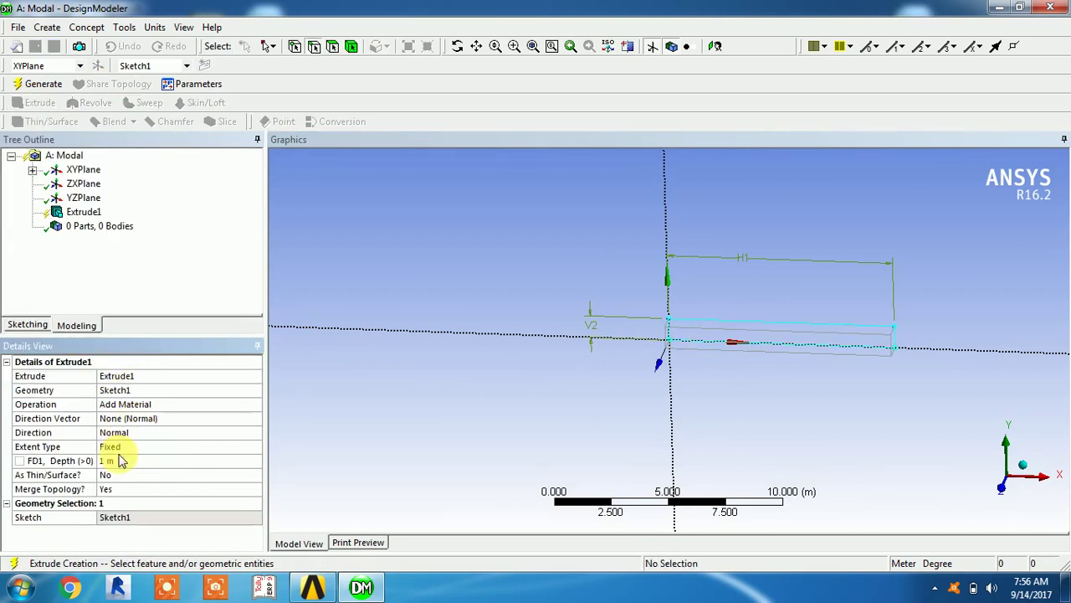
click(46, 84)
middle_drag(719, 360, 754, 407)
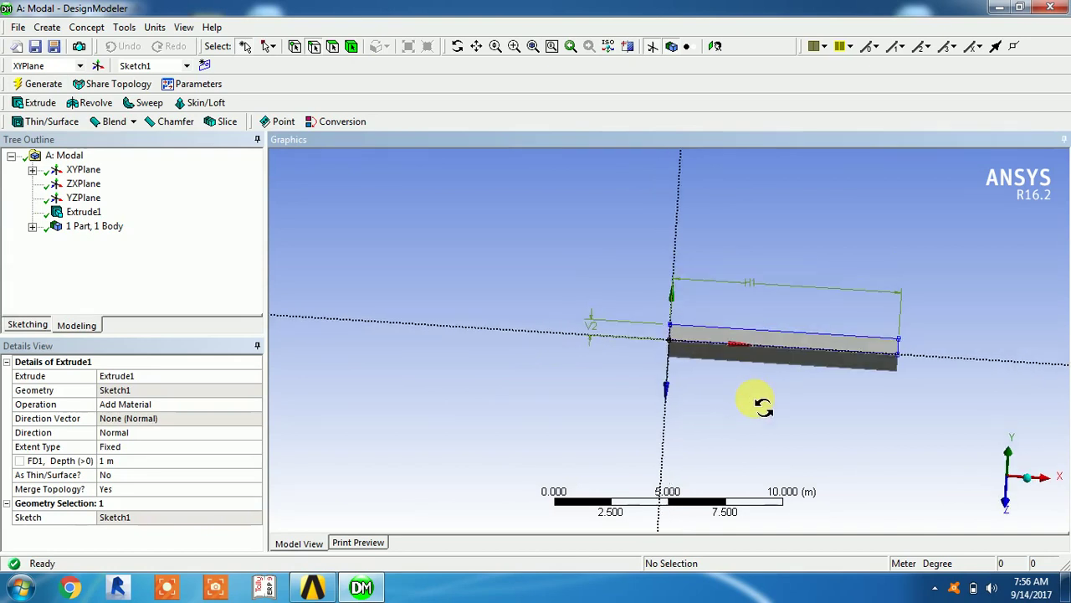
scroll(754, 404, up, 2)
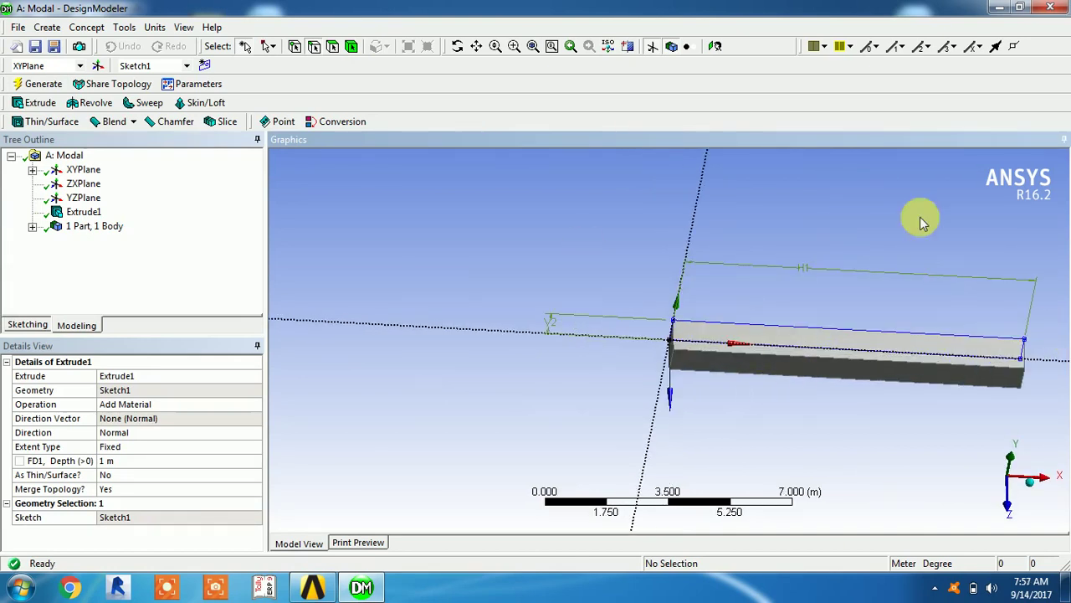
click(1056, 7)
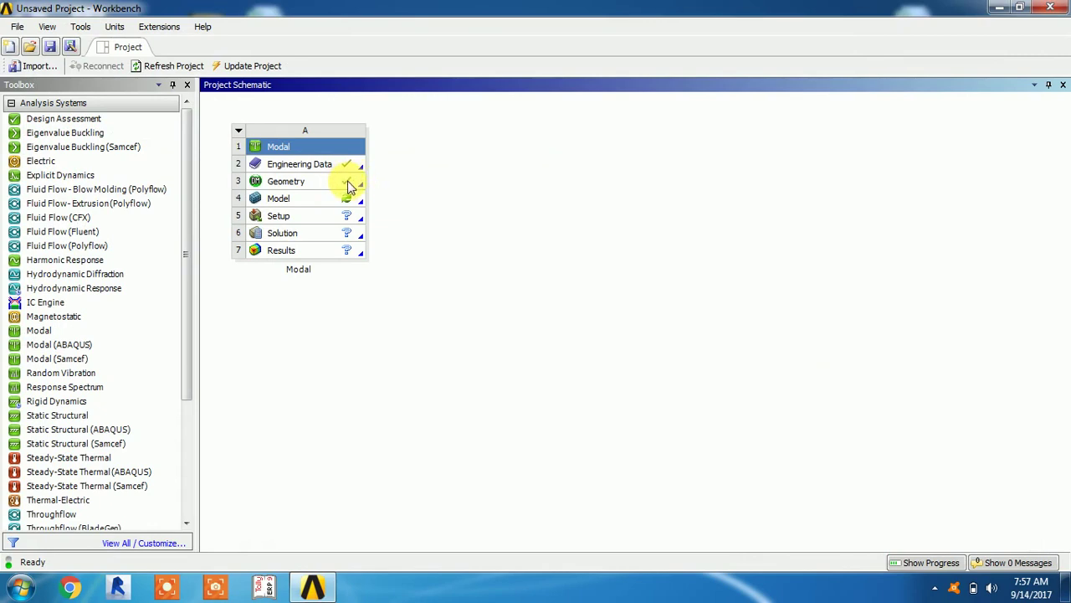
Step: Open the Modal system's Model cell in Mechanical to load the 10 m beam
double_click(278, 201)
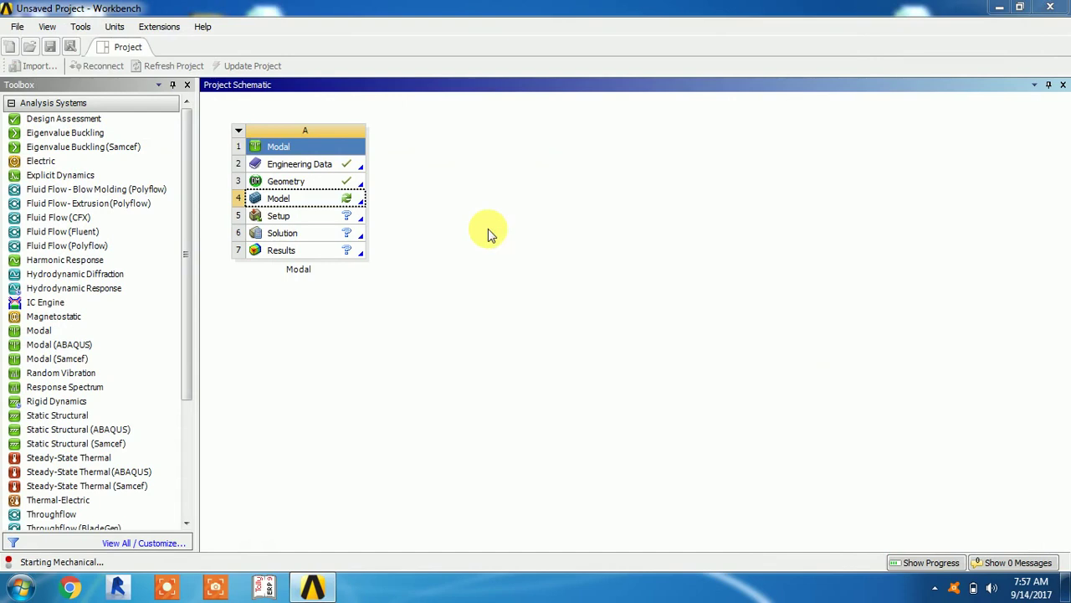
click(307, 202)
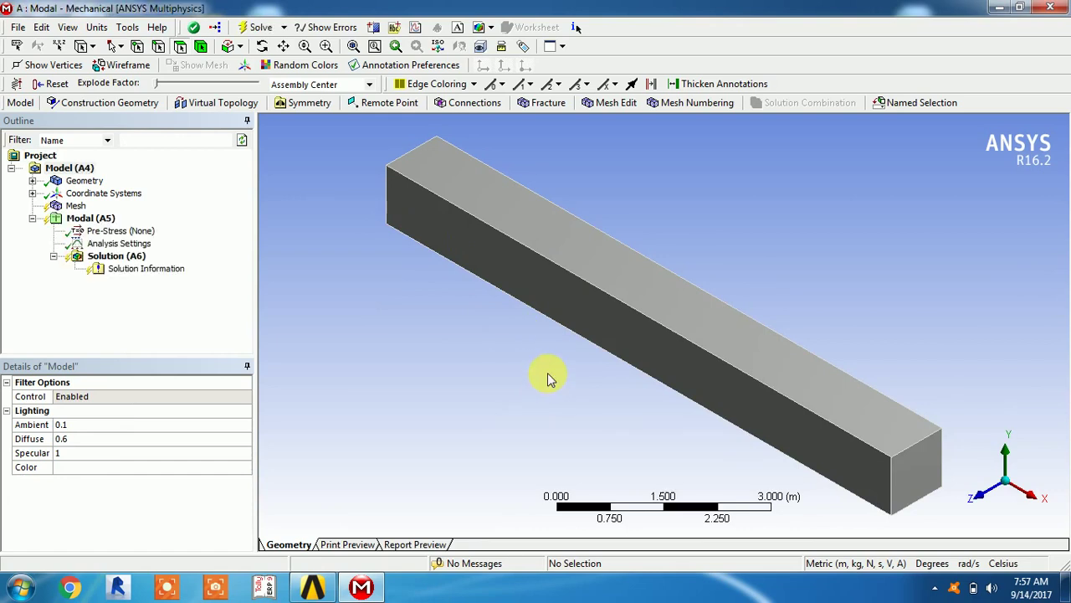
Step: Generate the mesh on the beam from the Mesh branch's context menu
middle_drag(547, 335, 742, 483)
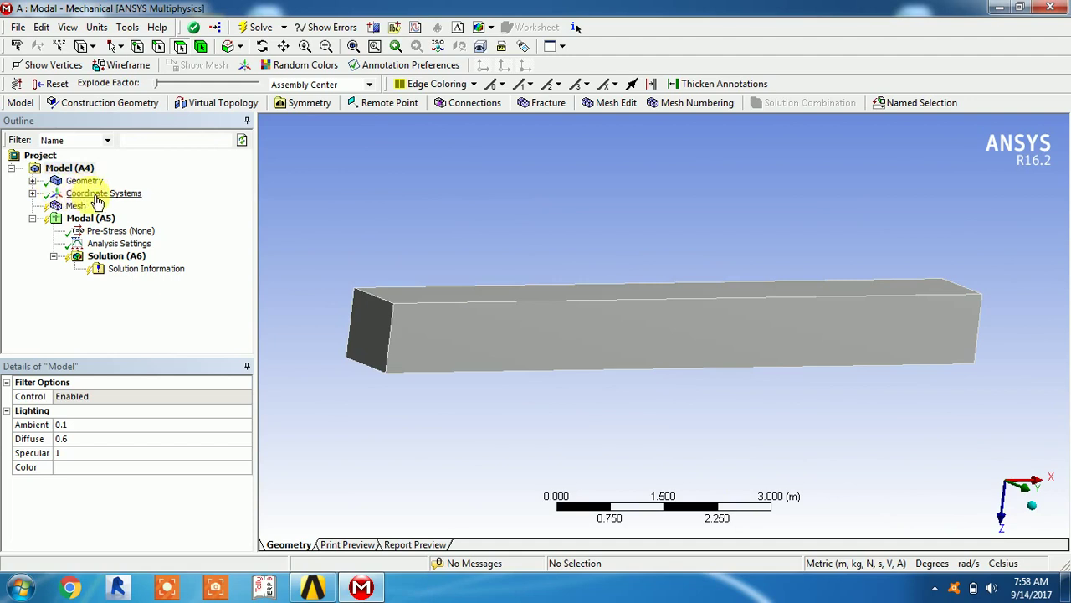
click(74, 208)
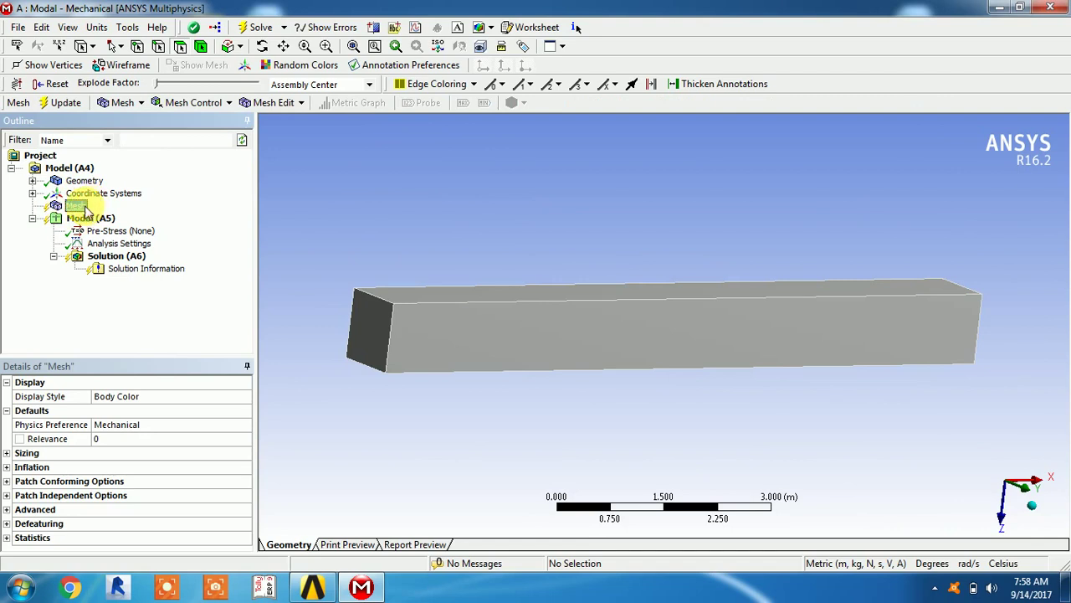
right_click(85, 209)
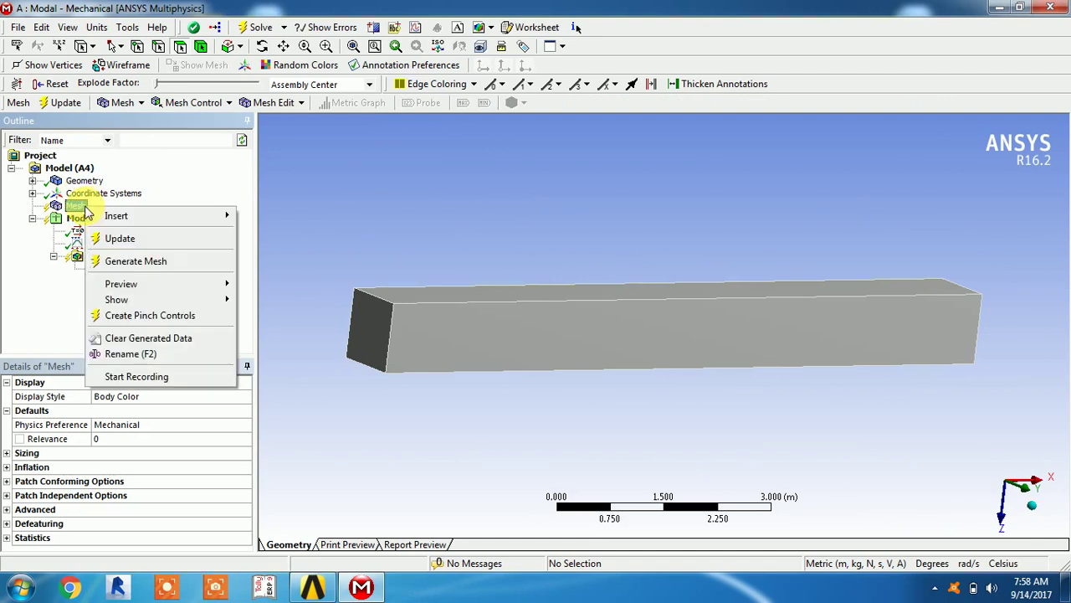
click(168, 262)
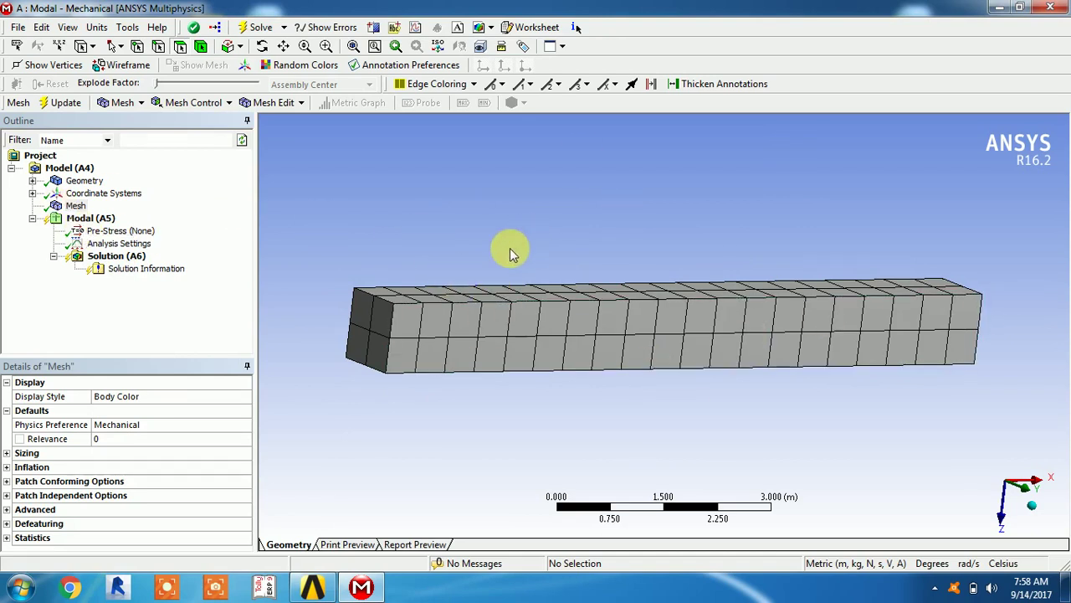
Step: Fix the beam's end face with a Fixed Support and view the six frequencies, 8.1415–126.62 Hz
click(90, 219)
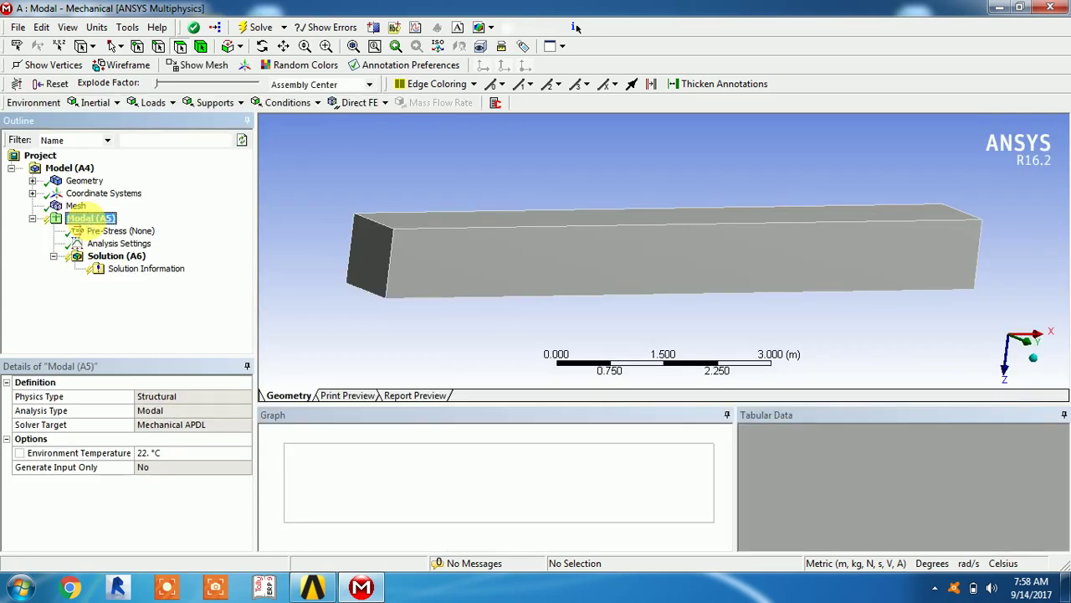
right_click(85, 221)
mouse_move(179, 232)
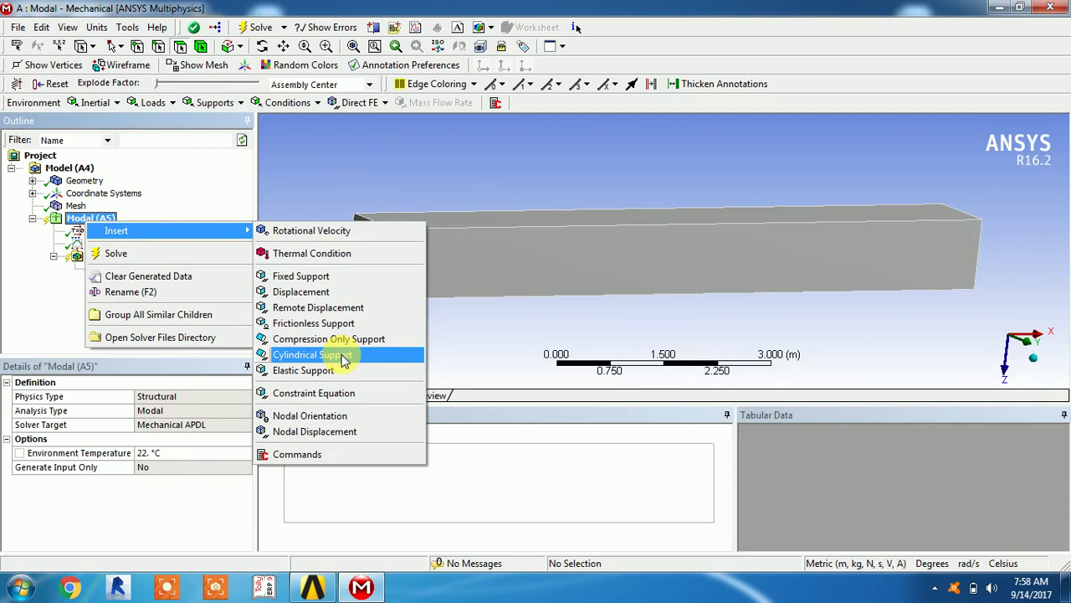
click(318, 280)
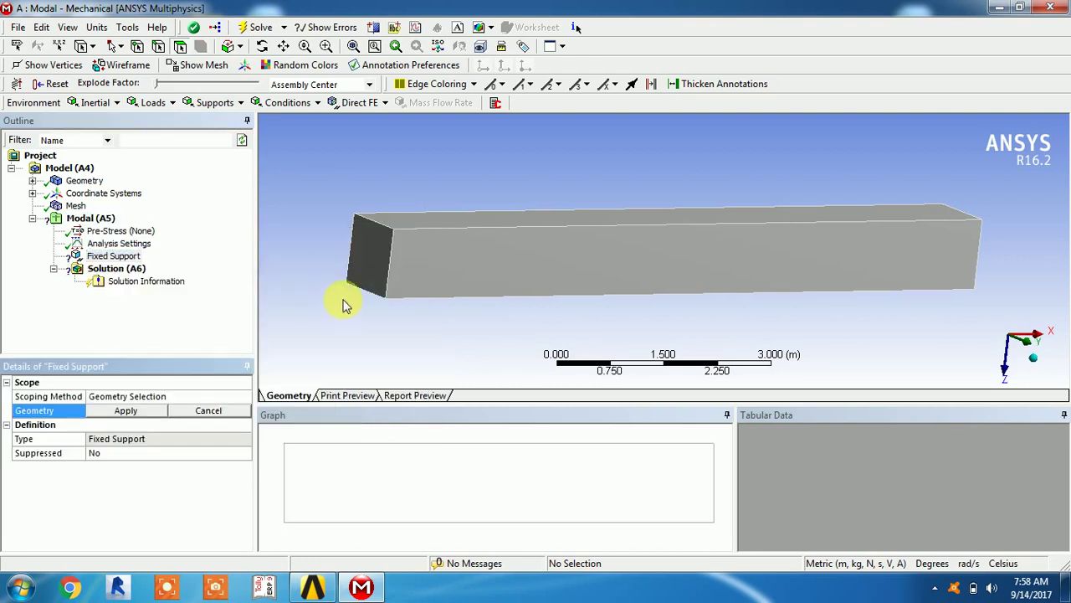
click(374, 261)
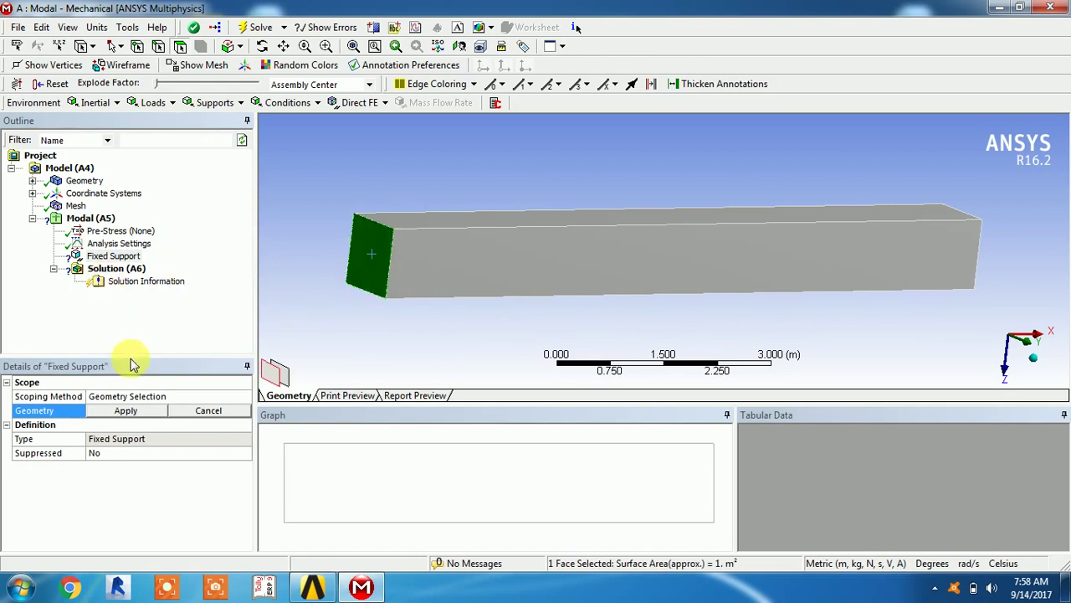
click(134, 410)
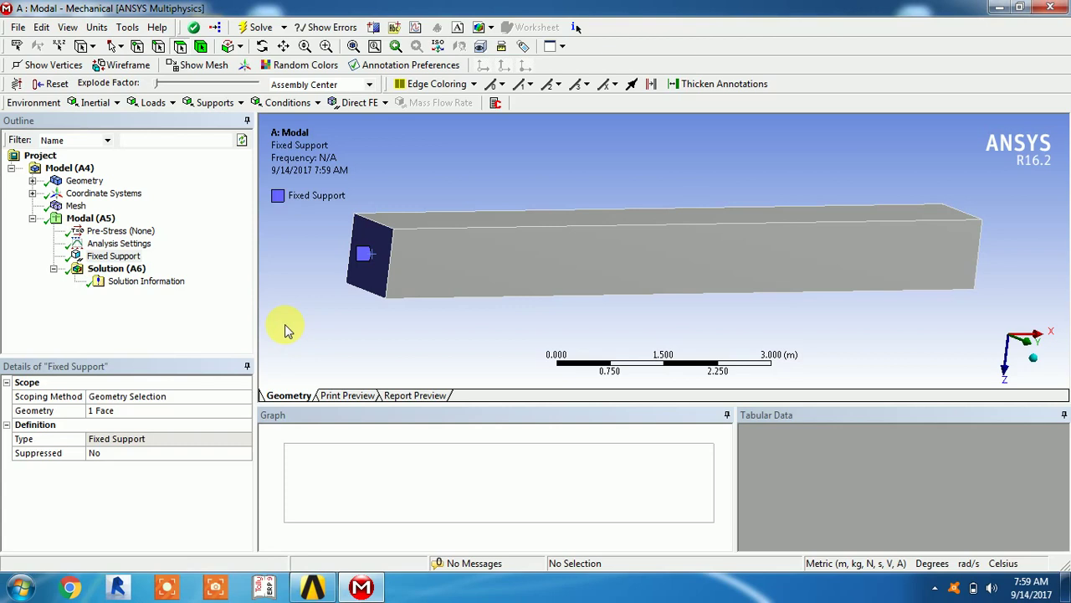
click(84, 268)
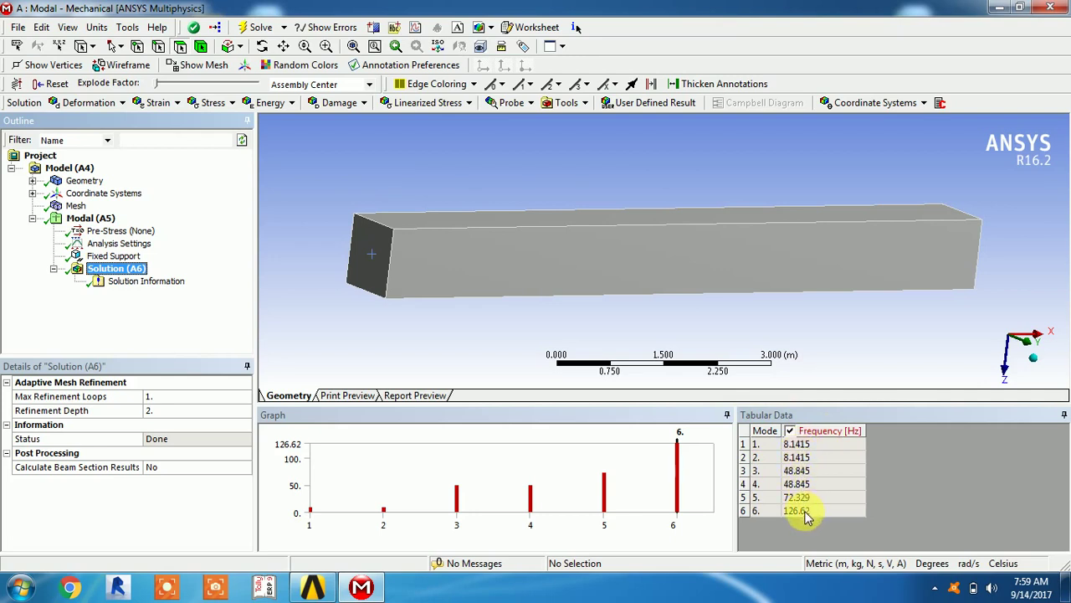
Step: Create Total Deformation results for all six frequencies in Tabular Data and solve them
drag(806, 513, 809, 446)
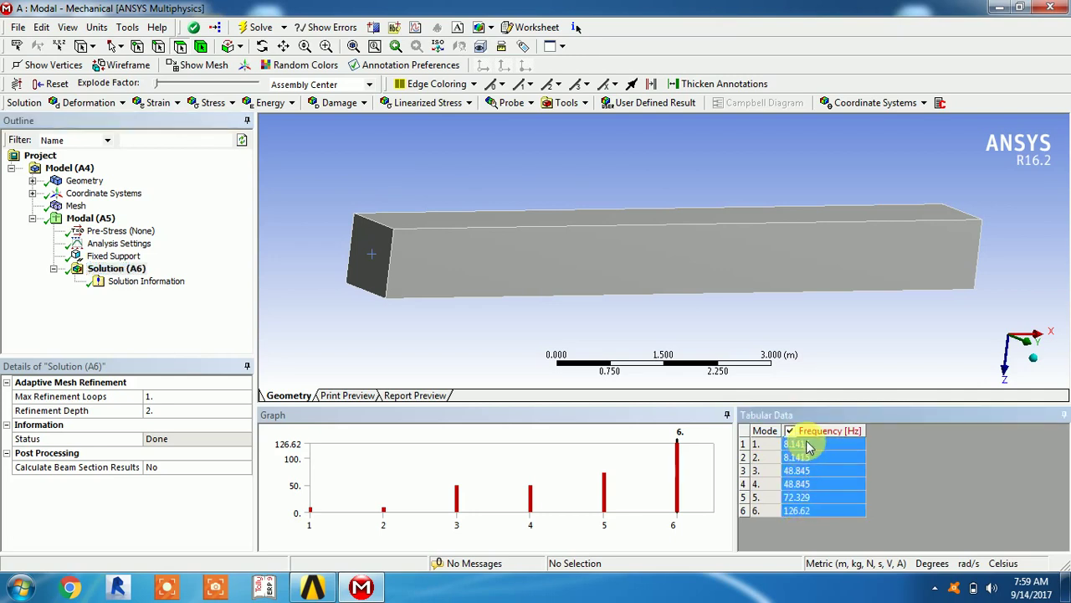
right_click(808, 446)
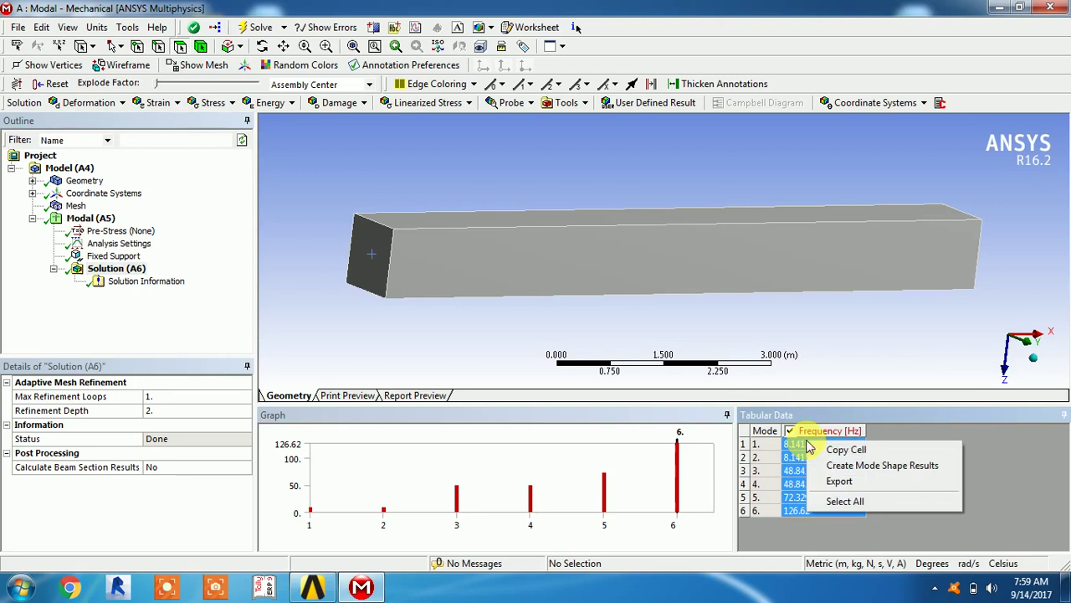
click(890, 470)
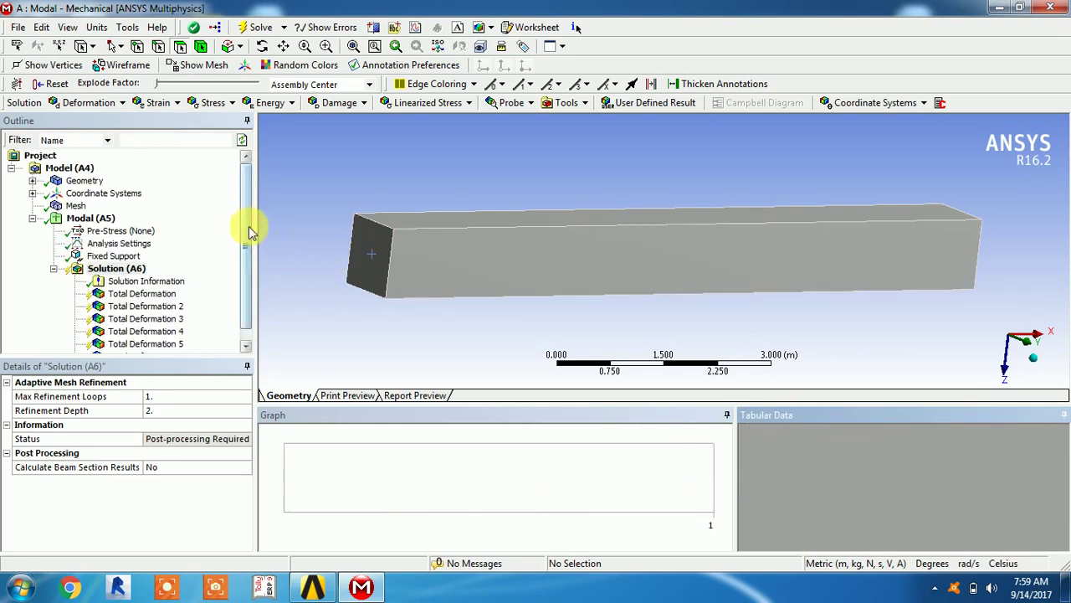
click(255, 34)
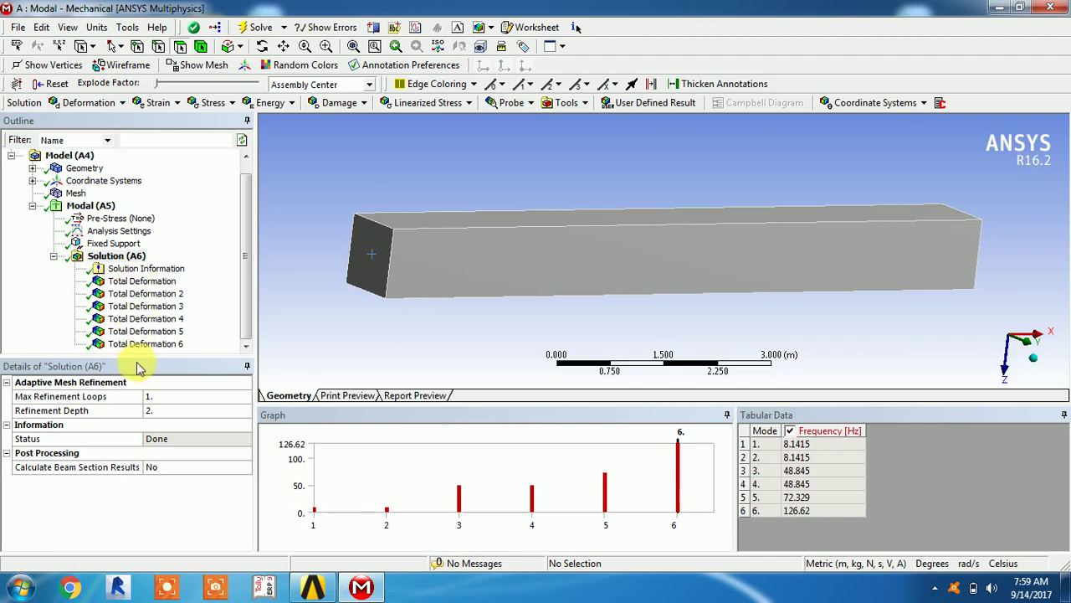
Step: Show and animate the first mode's total deformation from an oblique view
click(139, 282)
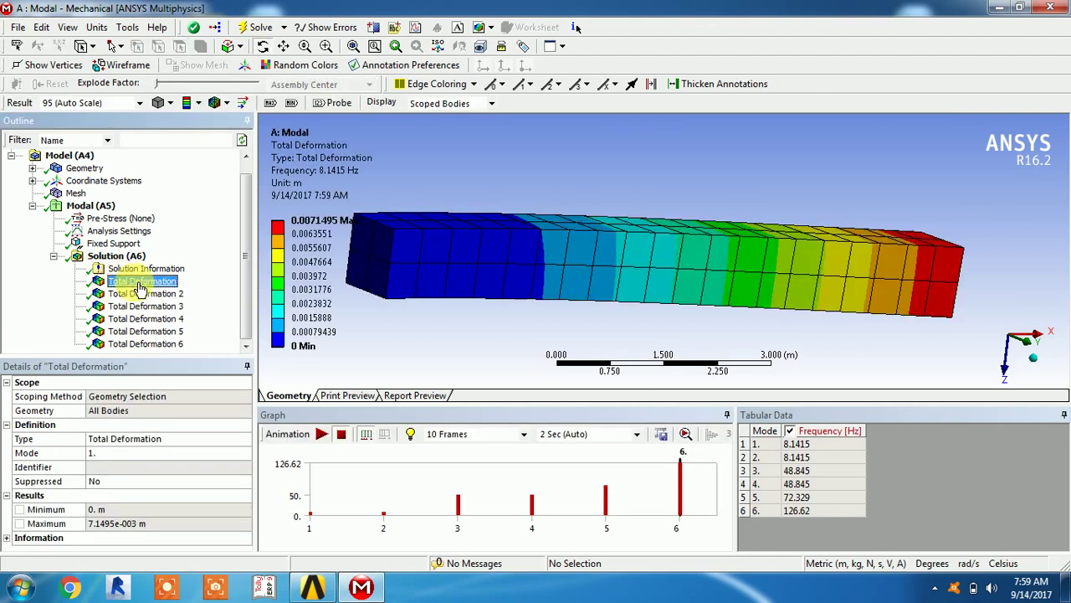
drag(534, 275, 577, 284)
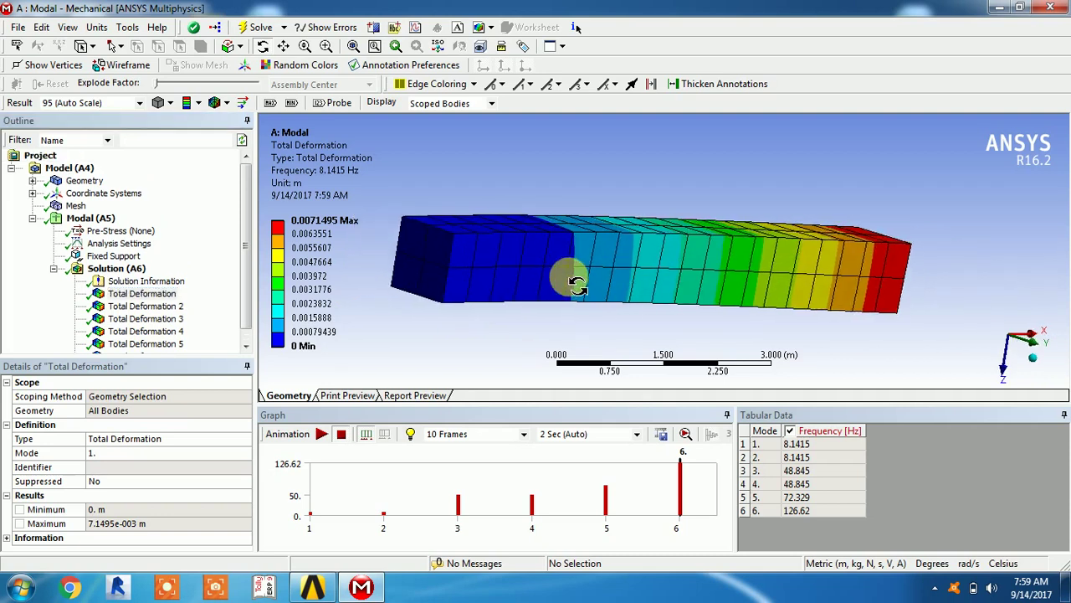
click(323, 434)
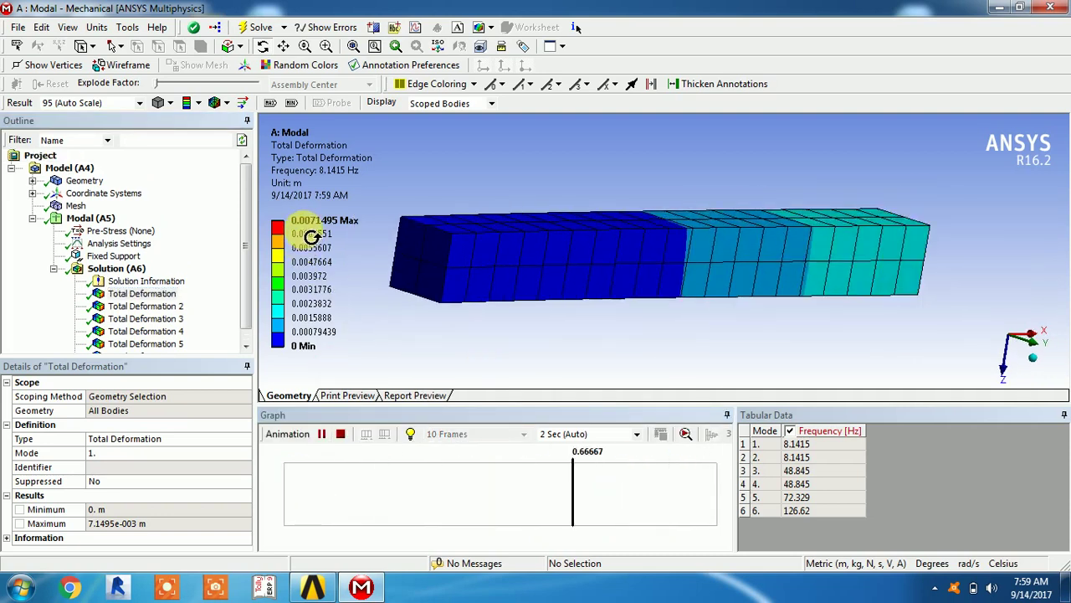
Step: View mode 2 end-on, then animate and orbit mode 3 at 48.845 Hz
click(144, 306)
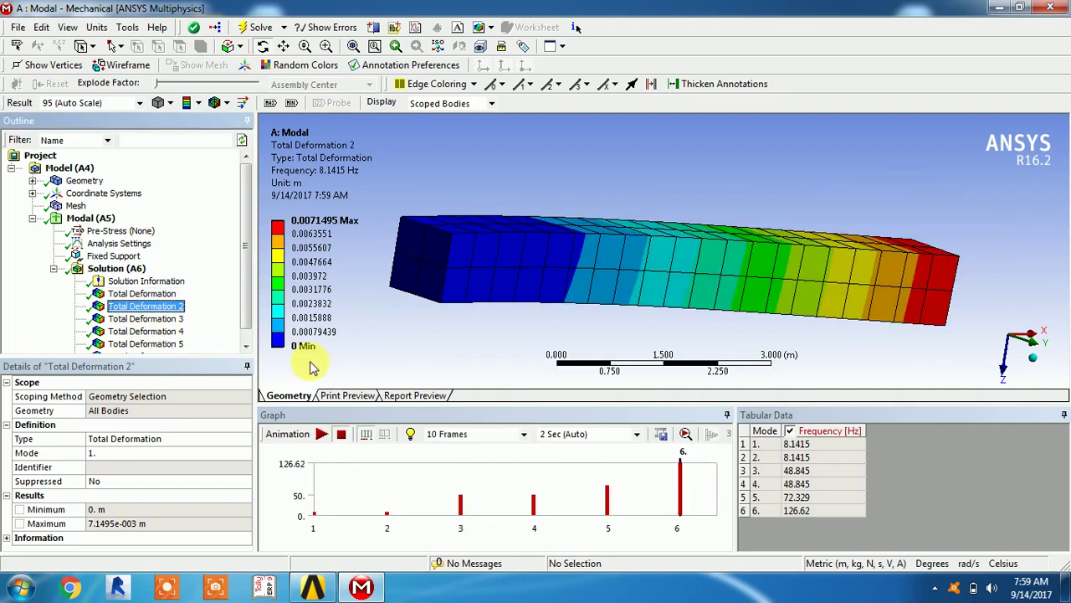
middle_drag(699, 350, 370, 287)
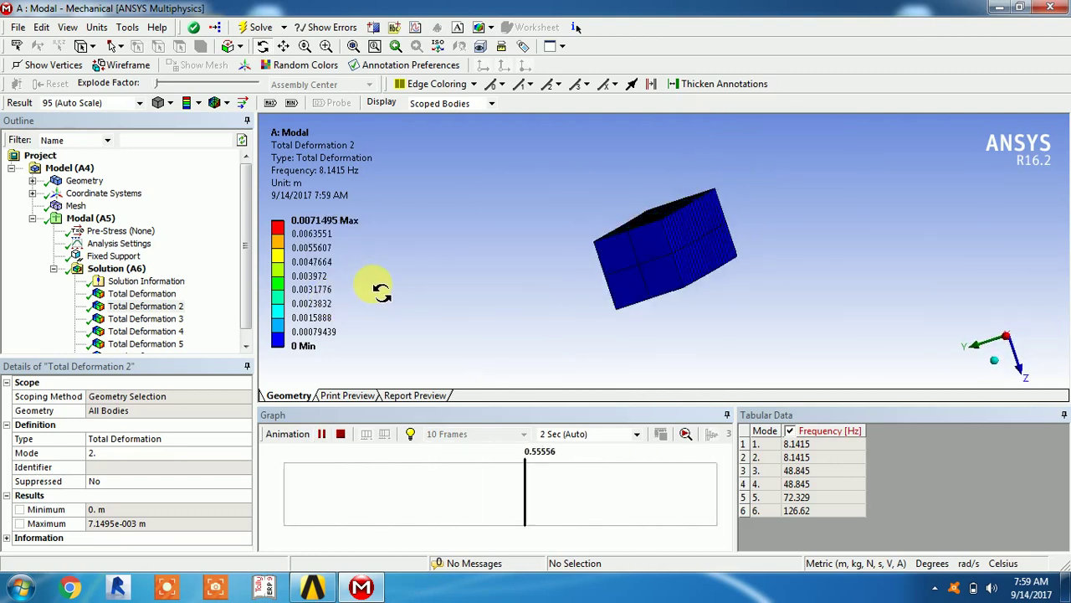
click(168, 319)
click(320, 436)
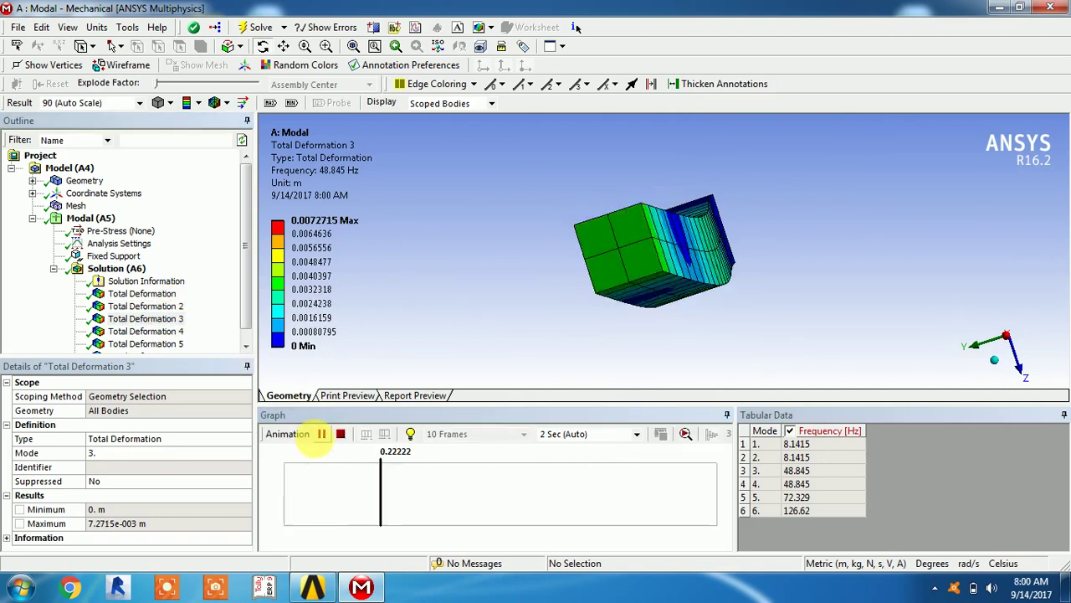
middle_drag(669, 318, 574, 326)
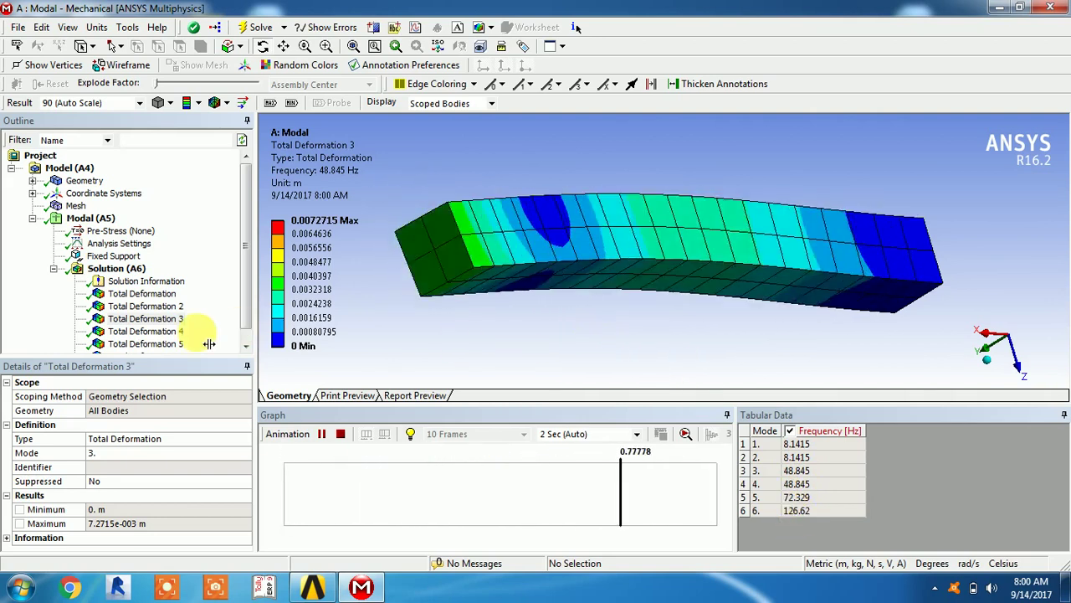
Step: Display mode 4, then animate the mode 5 shape at 72.329 Hz
click(178, 332)
click(172, 344)
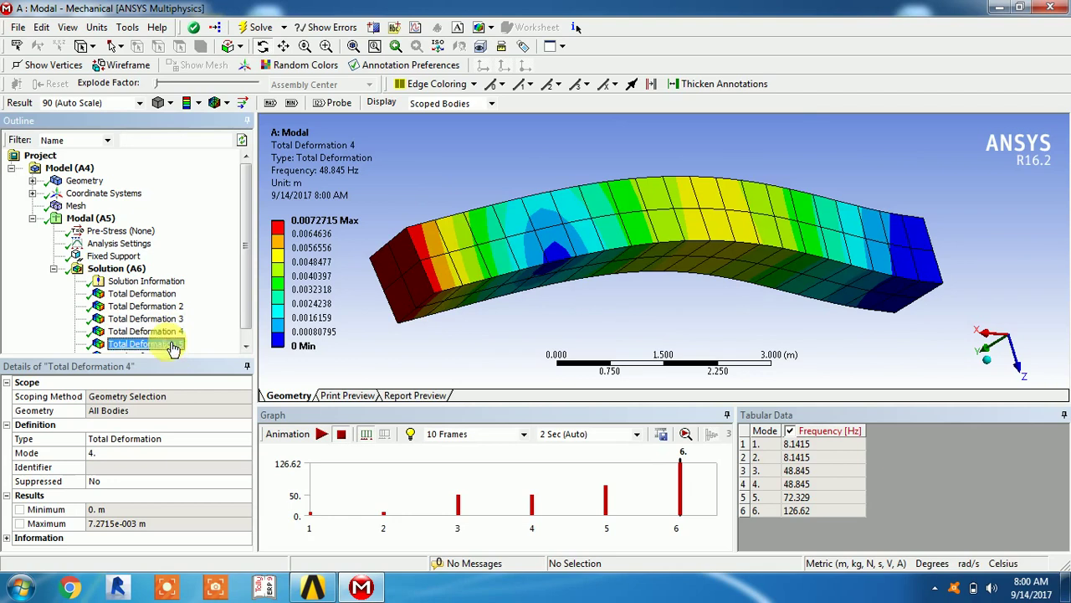
click(322, 434)
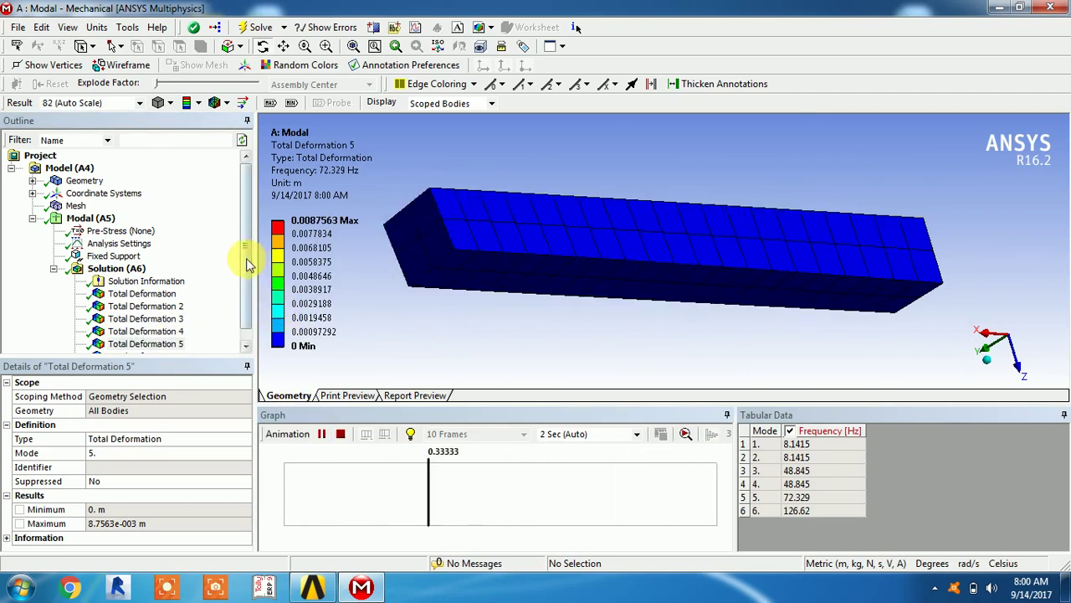
Step: Animate and orbit mode 6, peaking at 0.005059 m, then return to the mode 3 plot
click(167, 353)
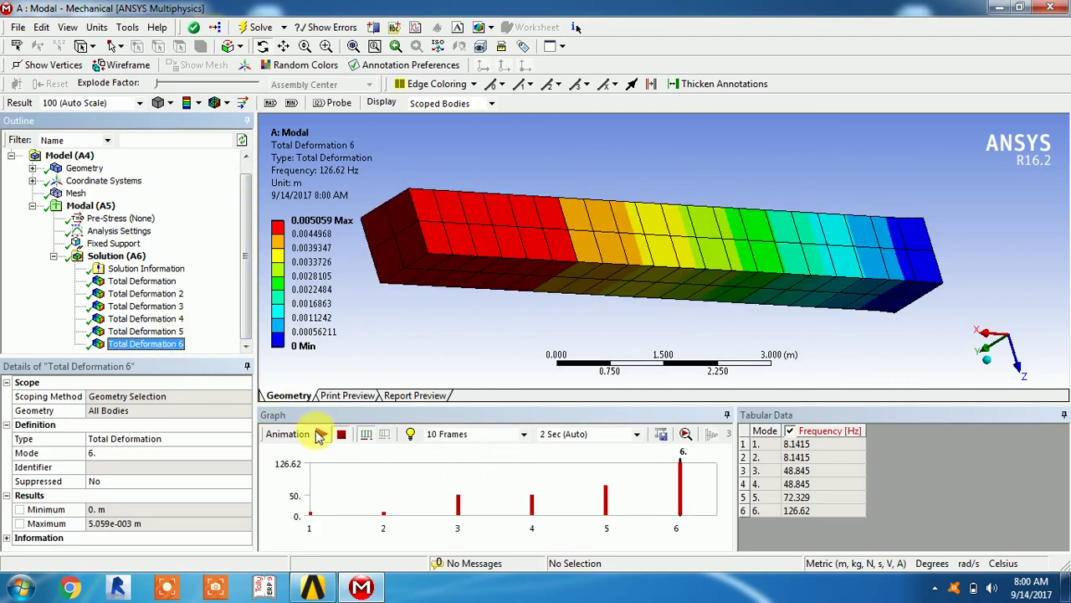
click(323, 434)
middle_drag(753, 339, 247, 218)
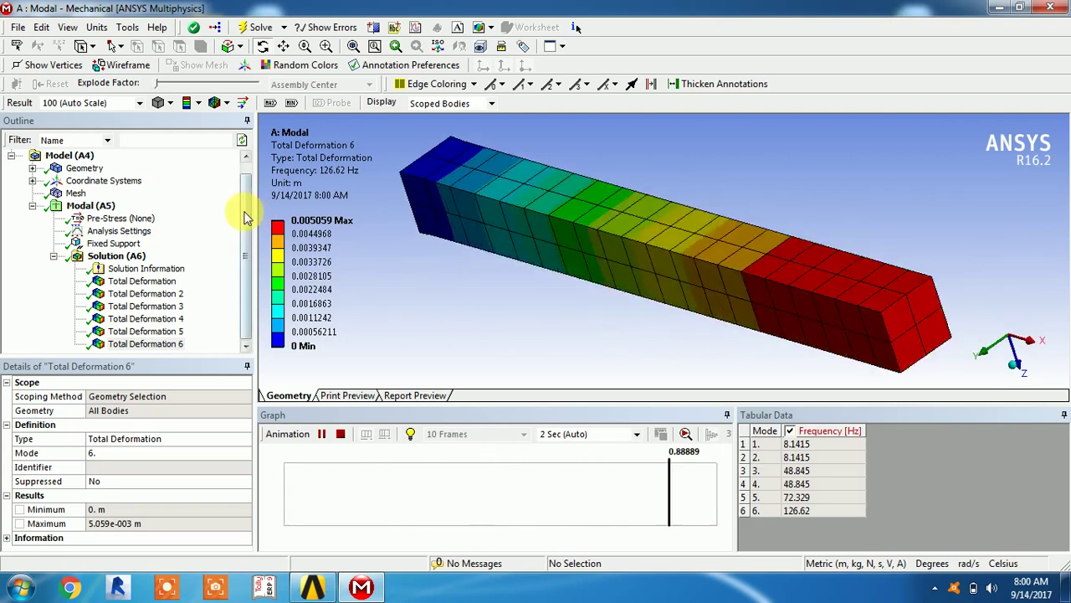
click(142, 281)
click(146, 306)
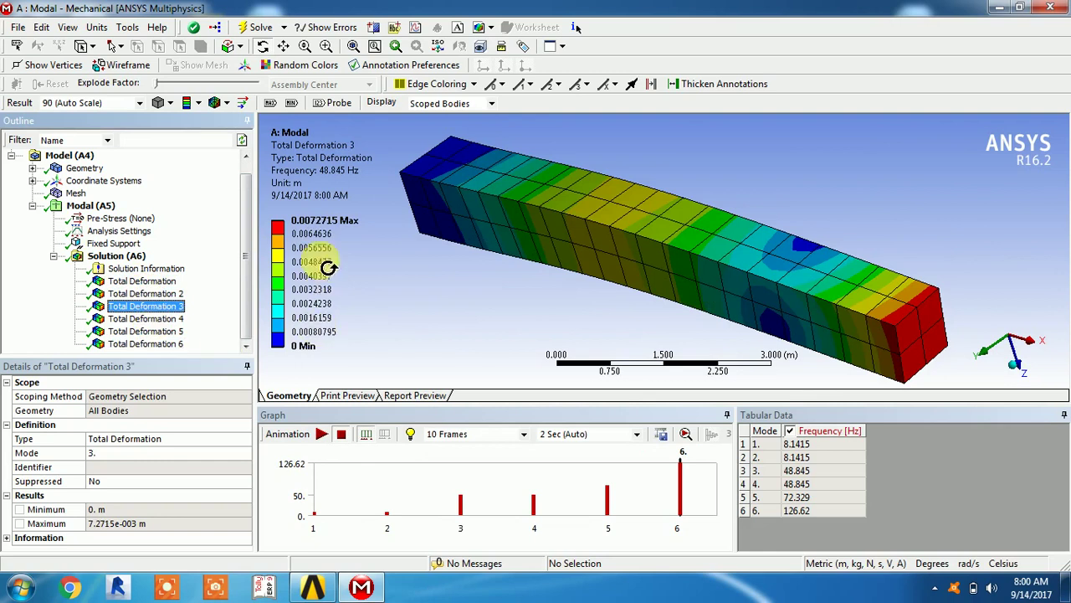